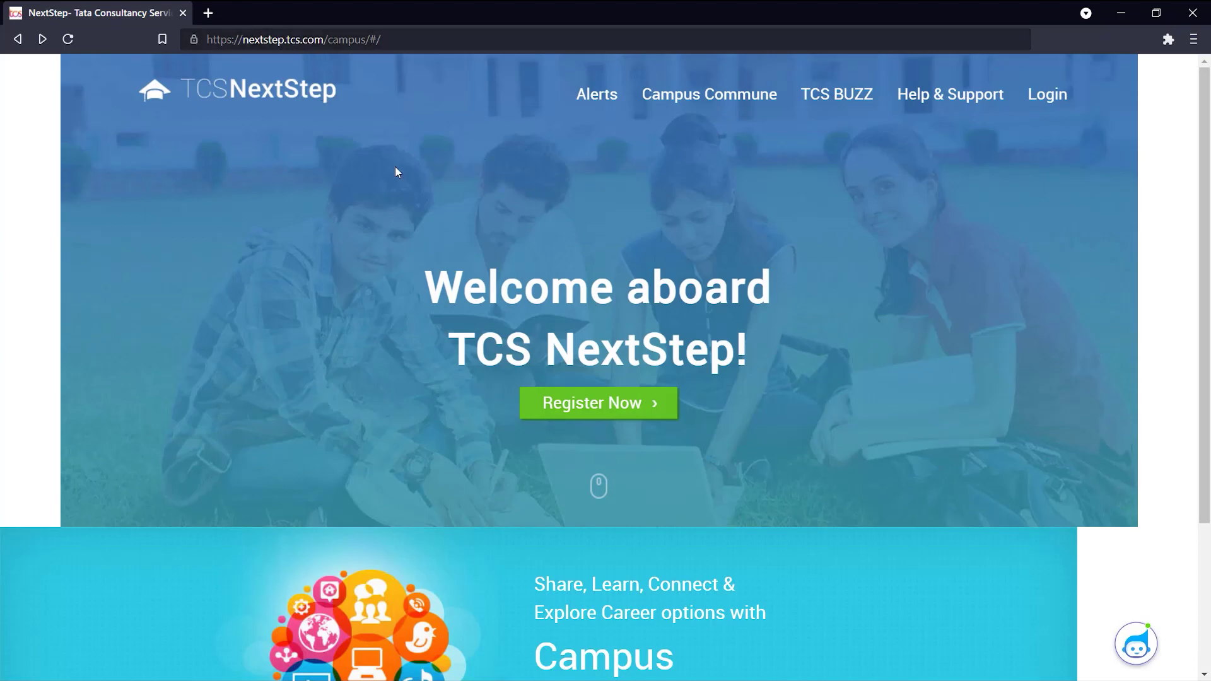
Start a new registration from the TCS NextStep landing page
{"action": "left_click", "coordinate": [604, 411]}
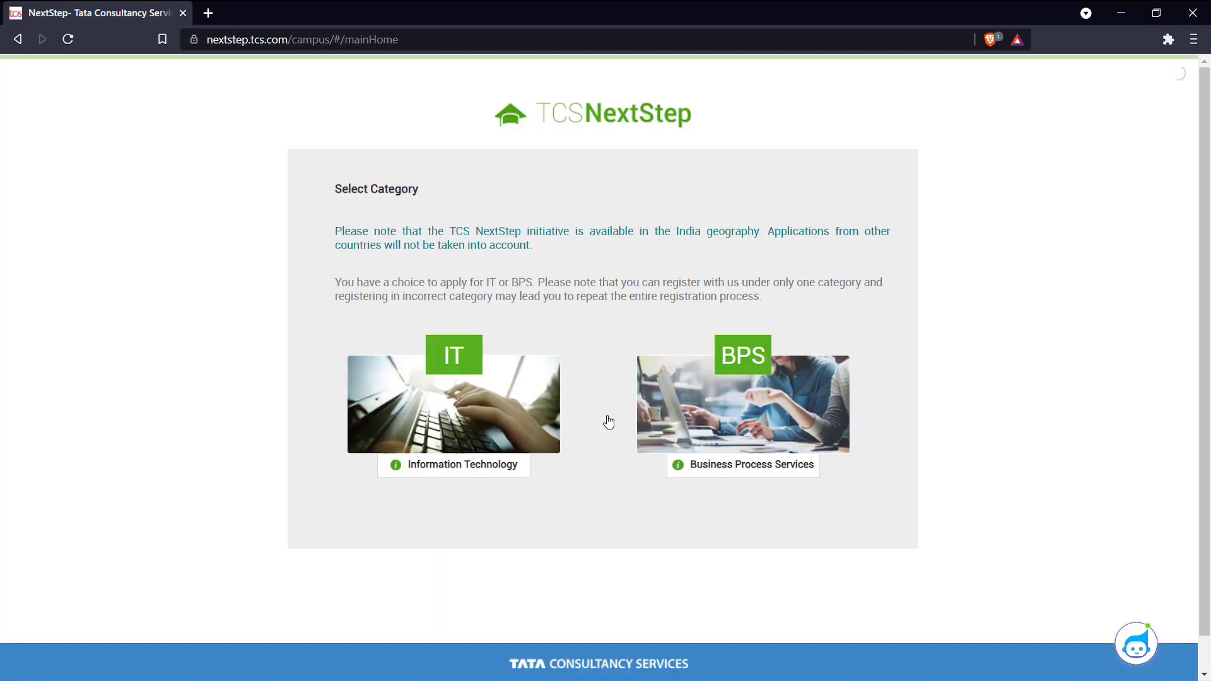
Choose the Information Technology category to bring up the registration form
{"action": "left_click", "coordinate": [457, 364]}
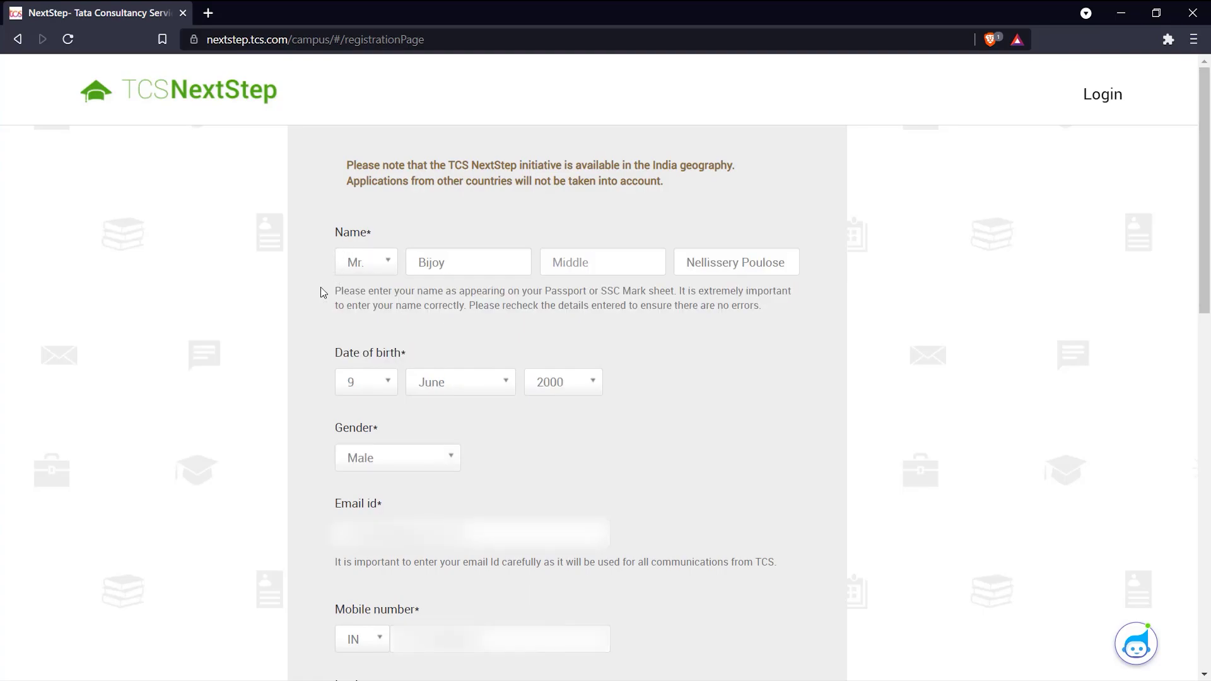
{"action": "left_click_drag", "start_coordinate": [320, 291], "coordinate": [661, 294]}
{"action": "left_click", "coordinate": [646, 332]}
{"action": "scroll", "coordinate": [647, 332], "scroll_direction": "down", "scroll_amount": 3}
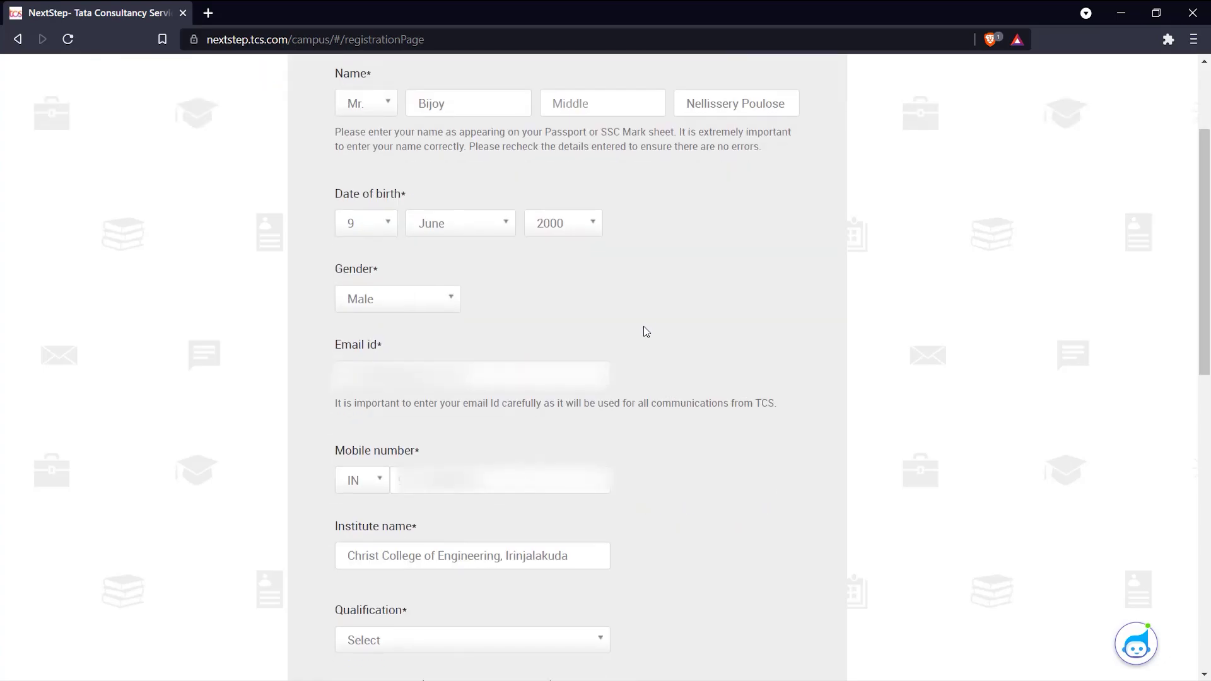
{"action": "scroll", "coordinate": [581, 336], "scroll_direction": "down", "scroll_amount": 2}
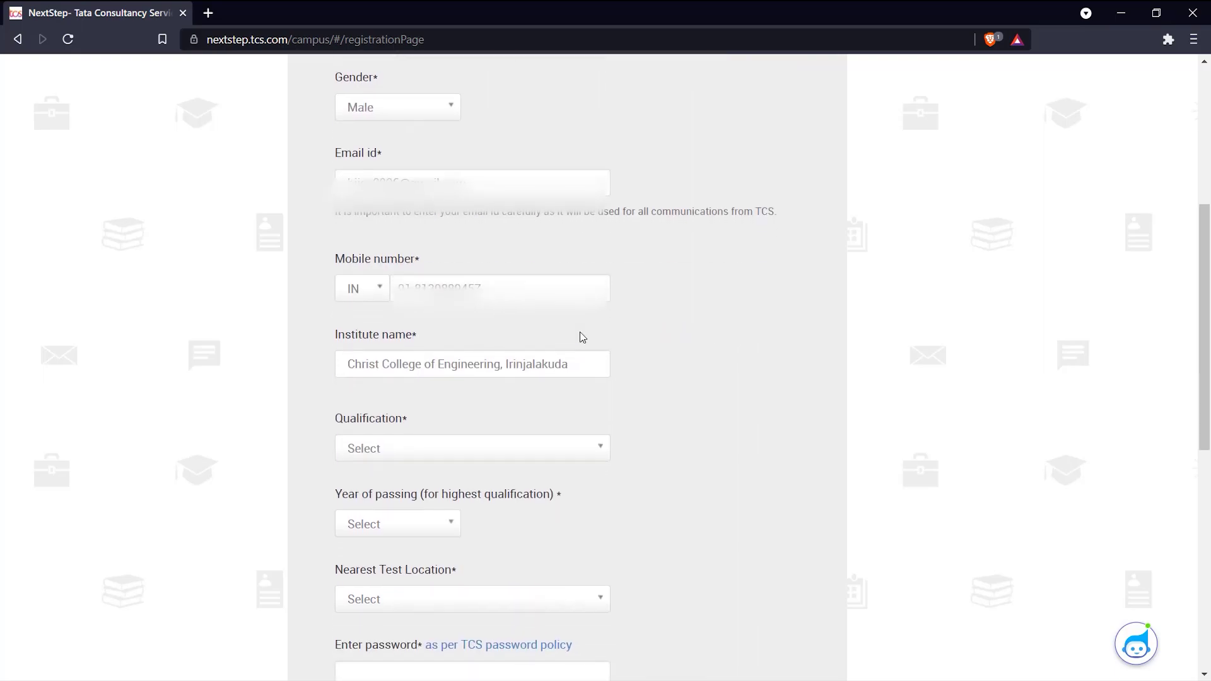
{"action": "scroll", "coordinate": [579, 337], "scroll_direction": "down", "scroll_amount": 1}
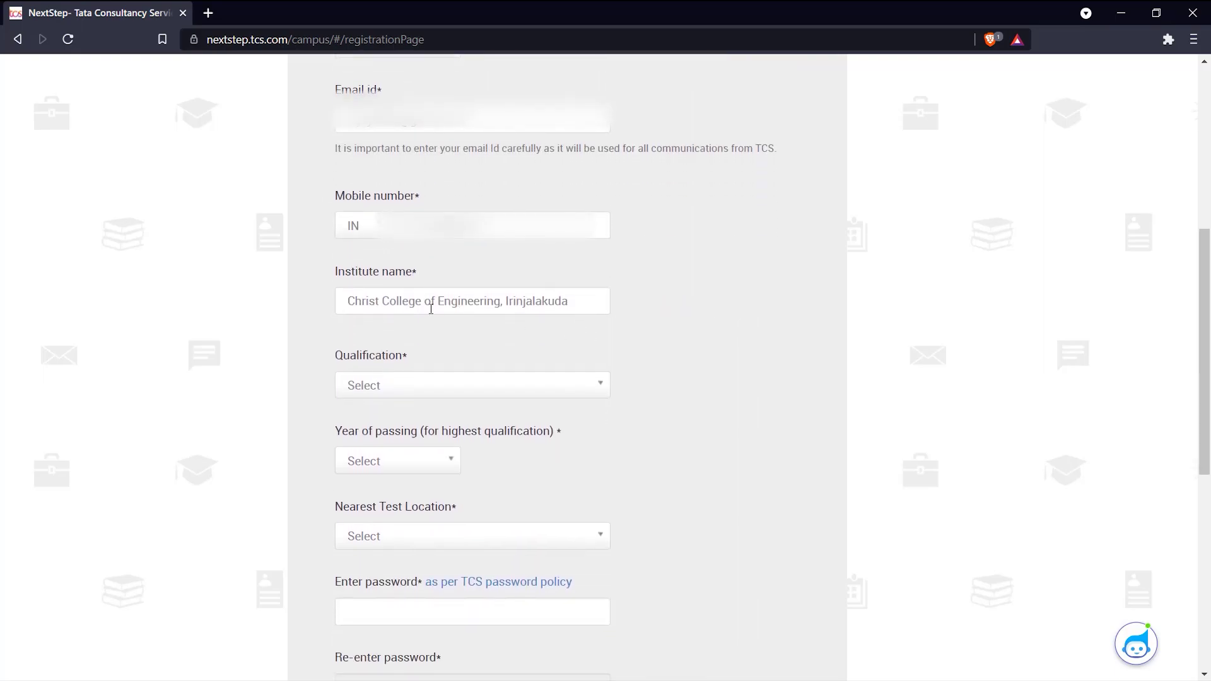
{"action": "scroll", "coordinate": [432, 309], "scroll_direction": "down", "scroll_amount": 2}
Select qualification BACHELOR OF TECHNOLOGY, year of passing 2022, and THRISSUR as test location
{"action": "left_click", "coordinate": [443, 277]}
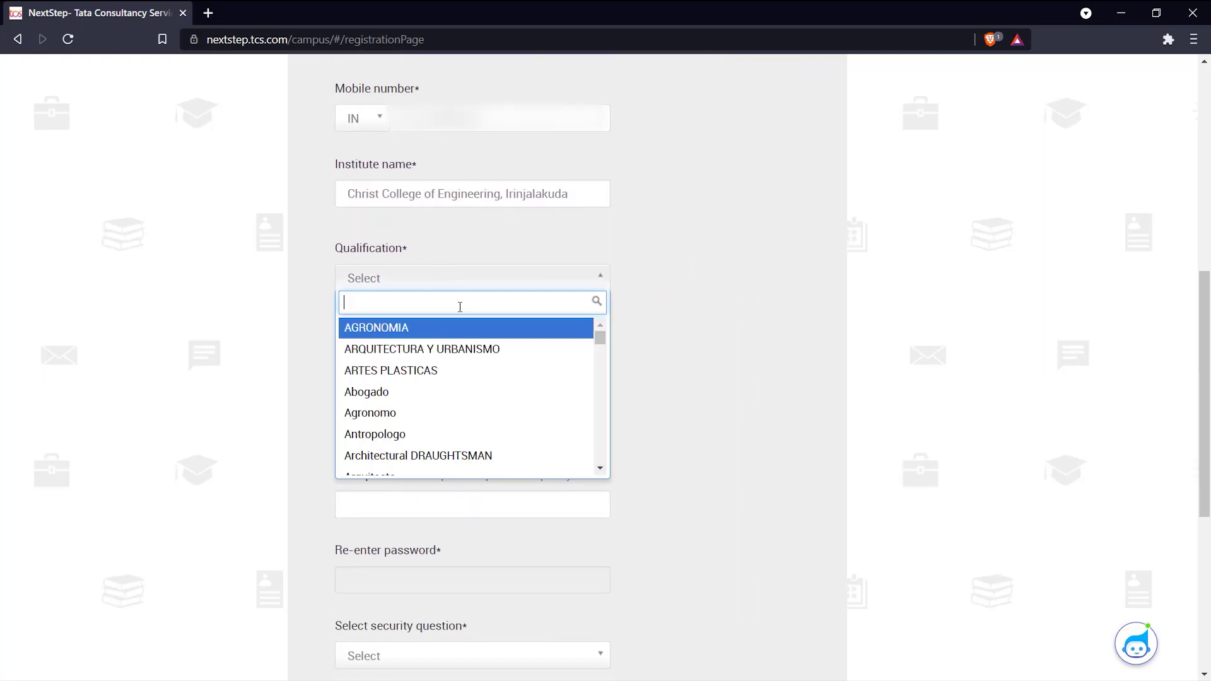
{"action": "type", "text": "bachelor"}
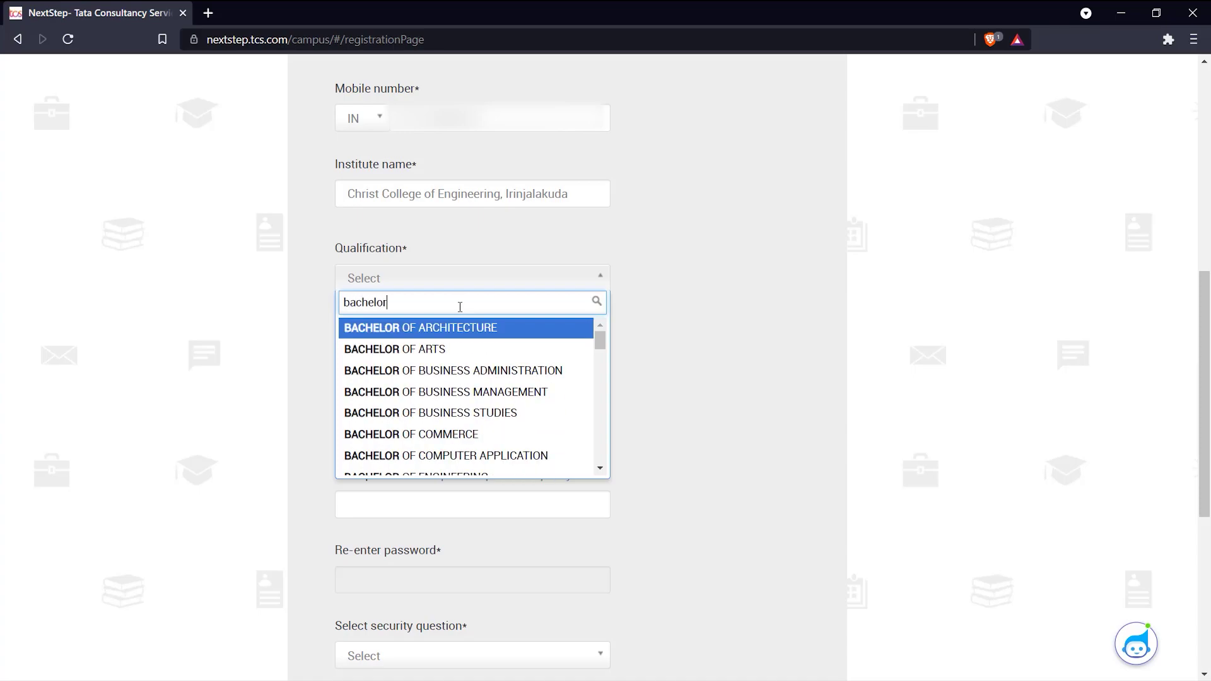
{"action": "scroll", "coordinate": [486, 365], "scroll_direction": "down", "scroll_amount": 5}
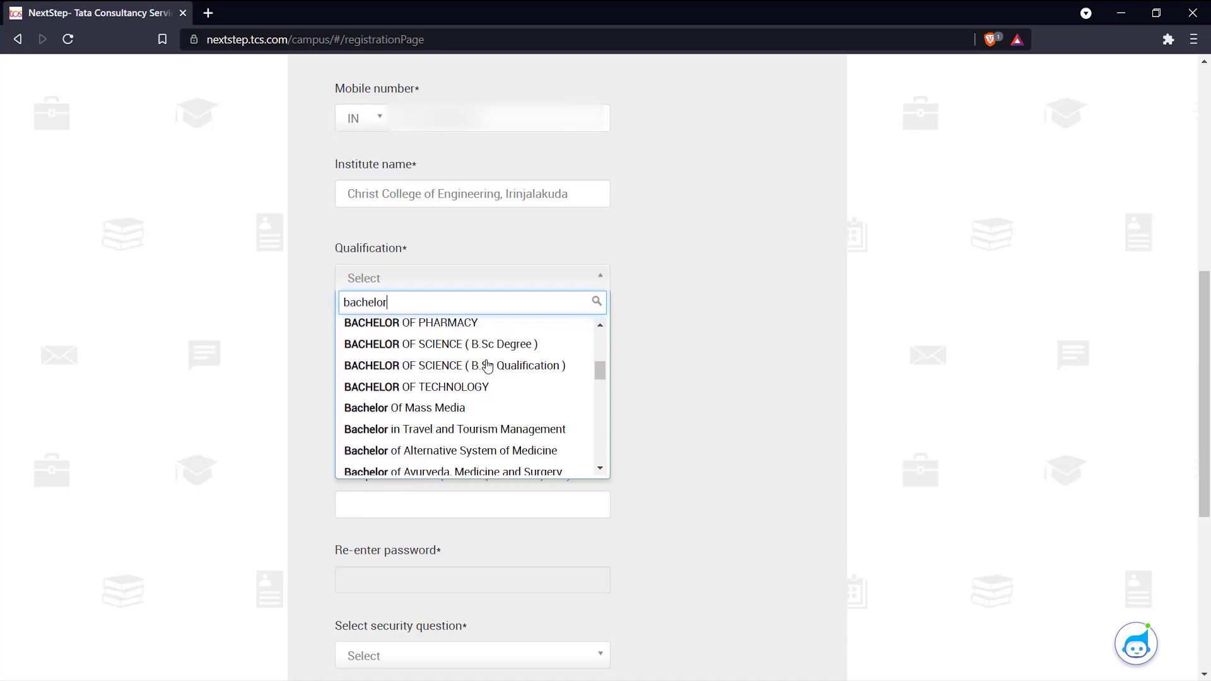
{"action": "left_click", "coordinate": [483, 373]}
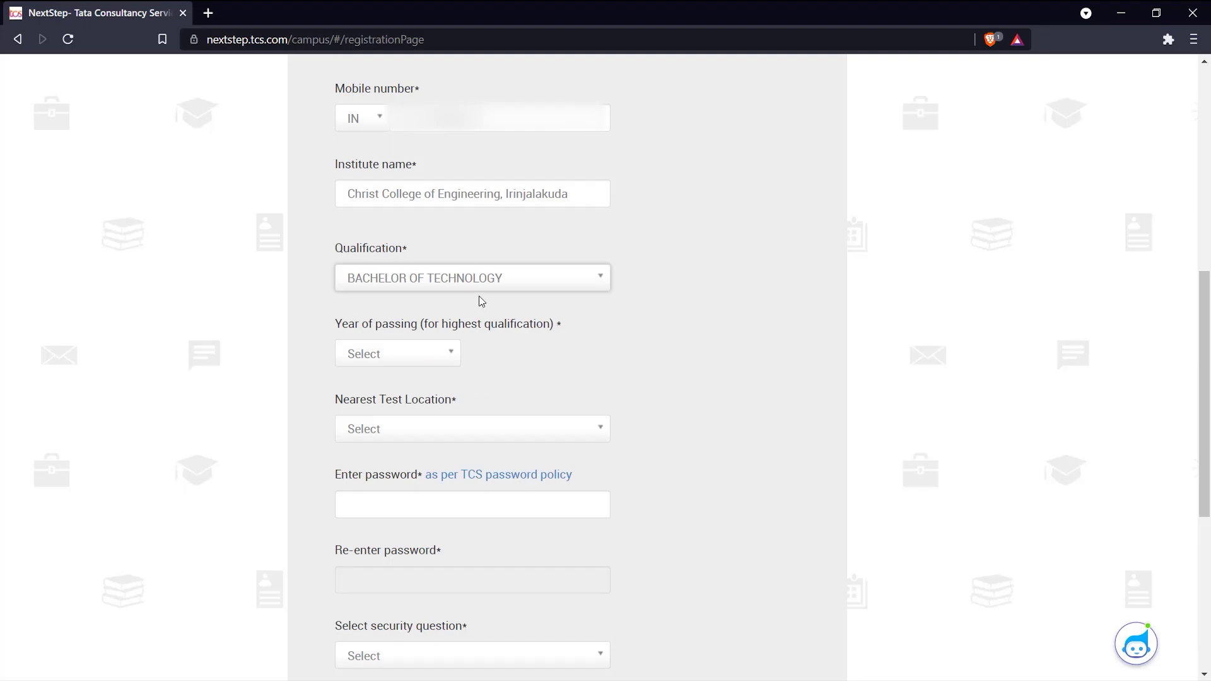
{"action": "left_click", "coordinate": [388, 364]}
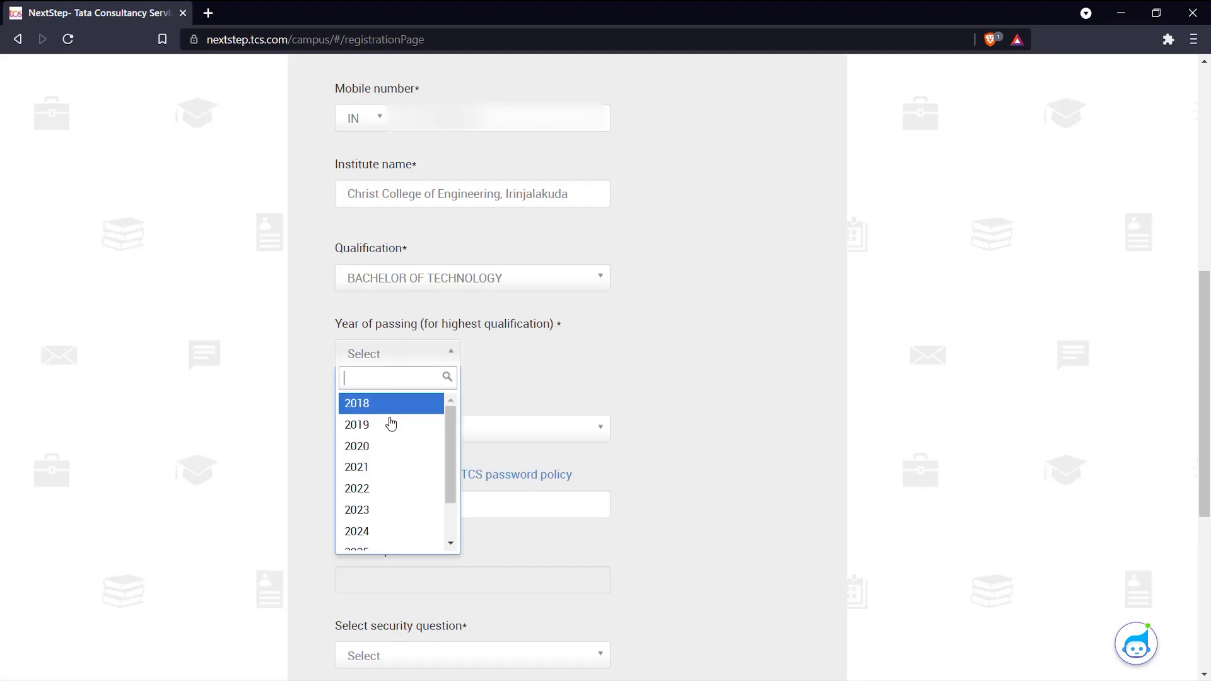
{"action": "left_click", "coordinate": [384, 486]}
{"action": "scroll", "coordinate": [568, 406], "scroll_direction": "down", "scroll_amount": 2}
{"action": "left_click", "coordinate": [443, 289]}
{"action": "type", "text": "Thri"}
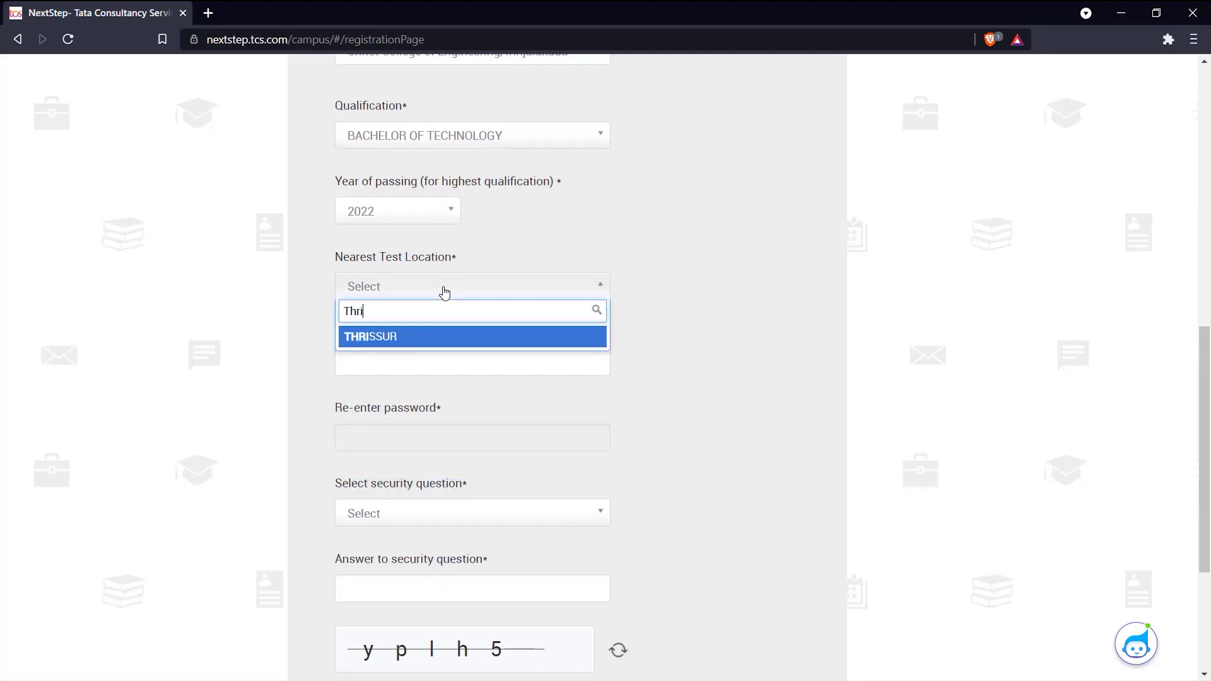
{"action": "key", "text": "Return"}
Enter the account password and choose the pet's-name security question with its answer
{"action": "left_click", "coordinate": [453, 356]}
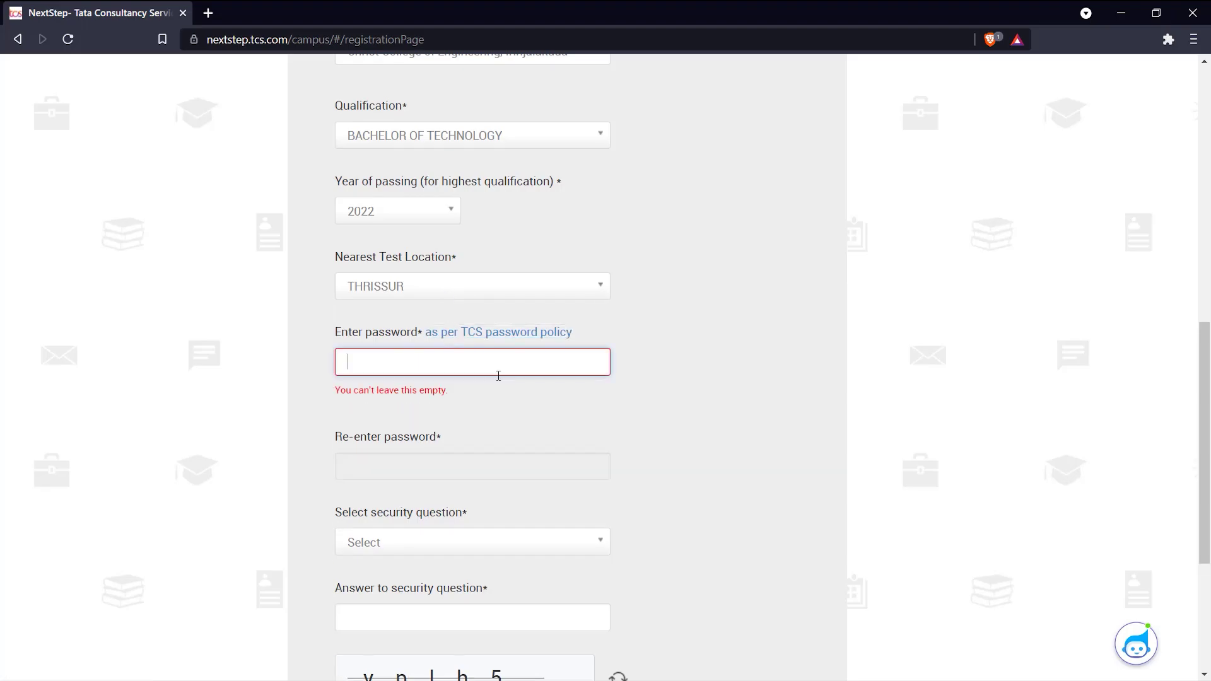
{"action": "left_click", "coordinate": [503, 335]}
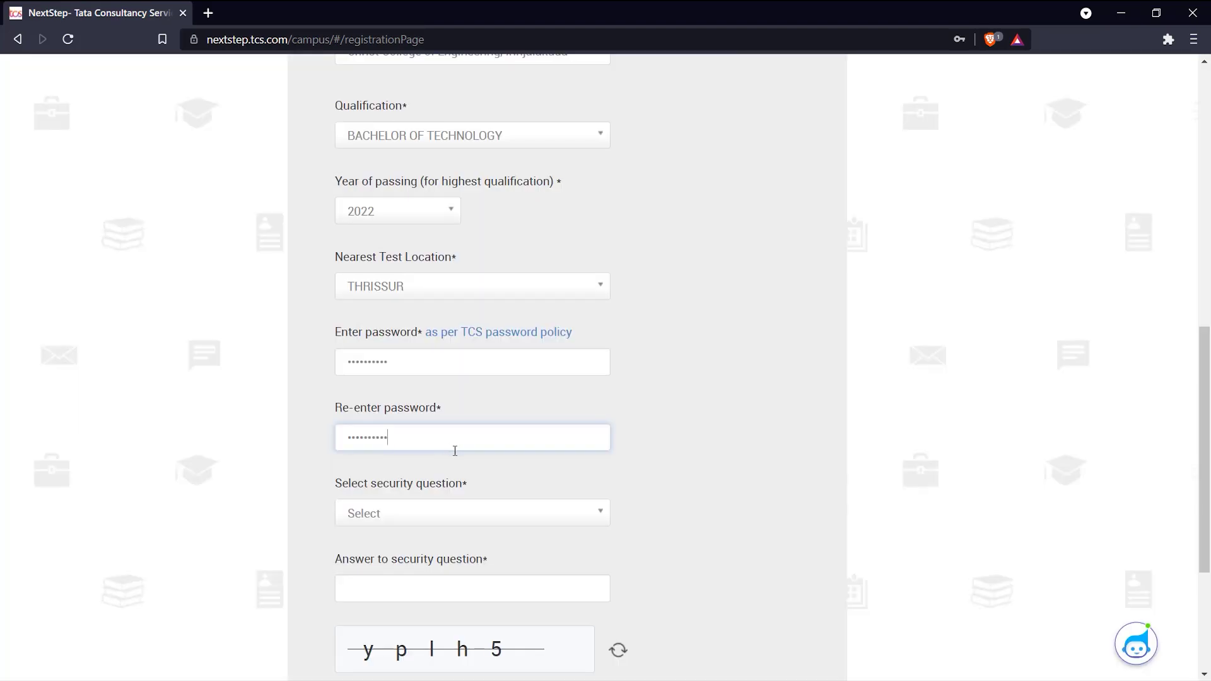
{"action": "scroll", "coordinate": [455, 451], "scroll_direction": "down", "scroll_amount": 3}
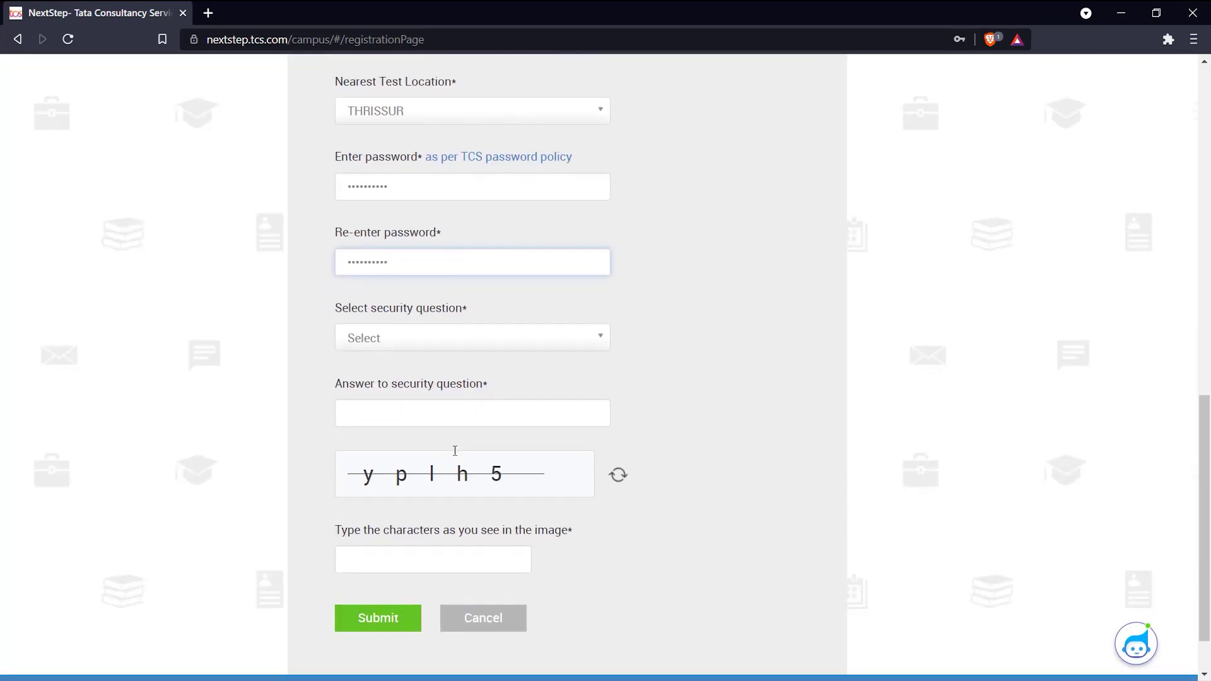
{"action": "left_click", "coordinate": [461, 353]}
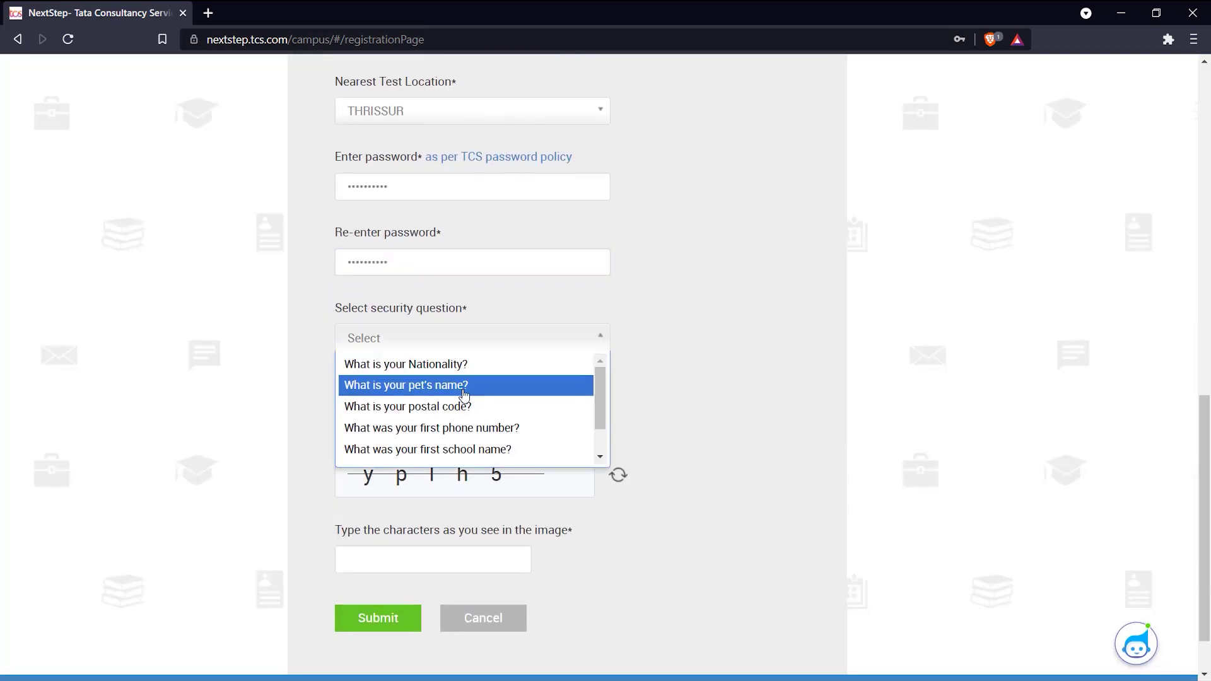
{"action": "left_click", "coordinate": [435, 385]}
{"action": "left_click", "coordinate": [441, 407]}
Enter the captcha characters shown on the form
{"action": "left_click", "coordinate": [373, 441]}
{"action": "scroll", "coordinate": [416, 442], "scroll_direction": "down", "scroll_amount": 1}
{"action": "left_click", "coordinate": [414, 486]}
{"action": "type", "text": "ypl"}
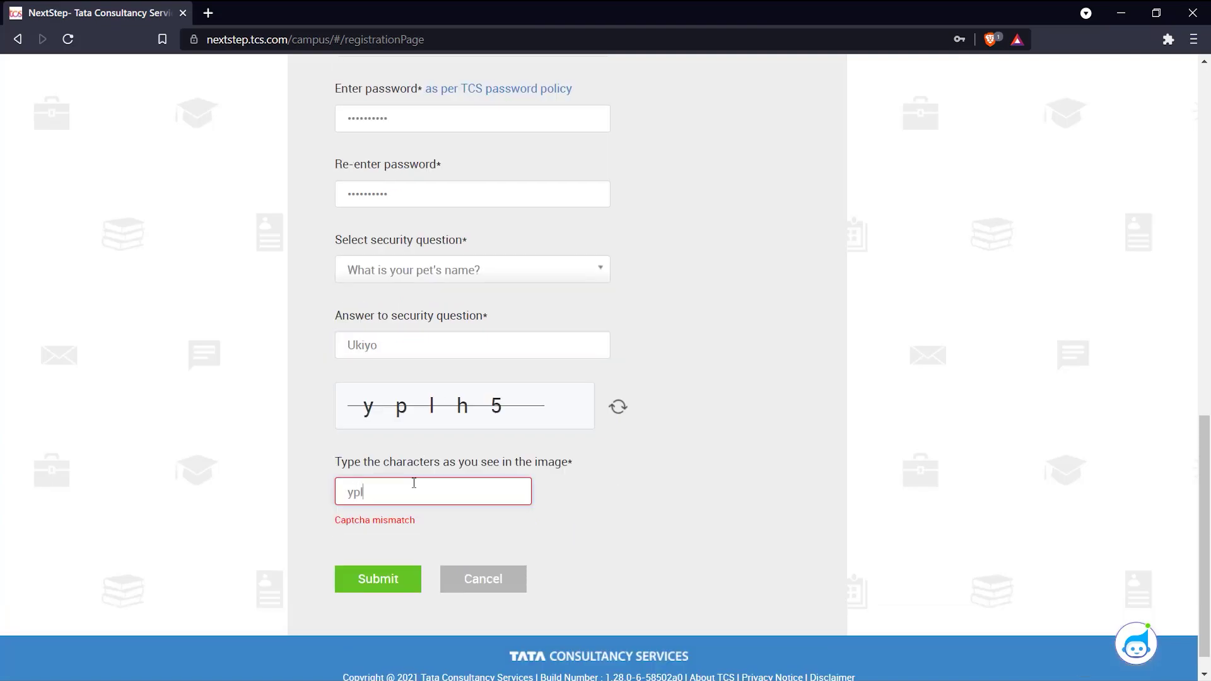
{"action": "type", "text": "h5"}
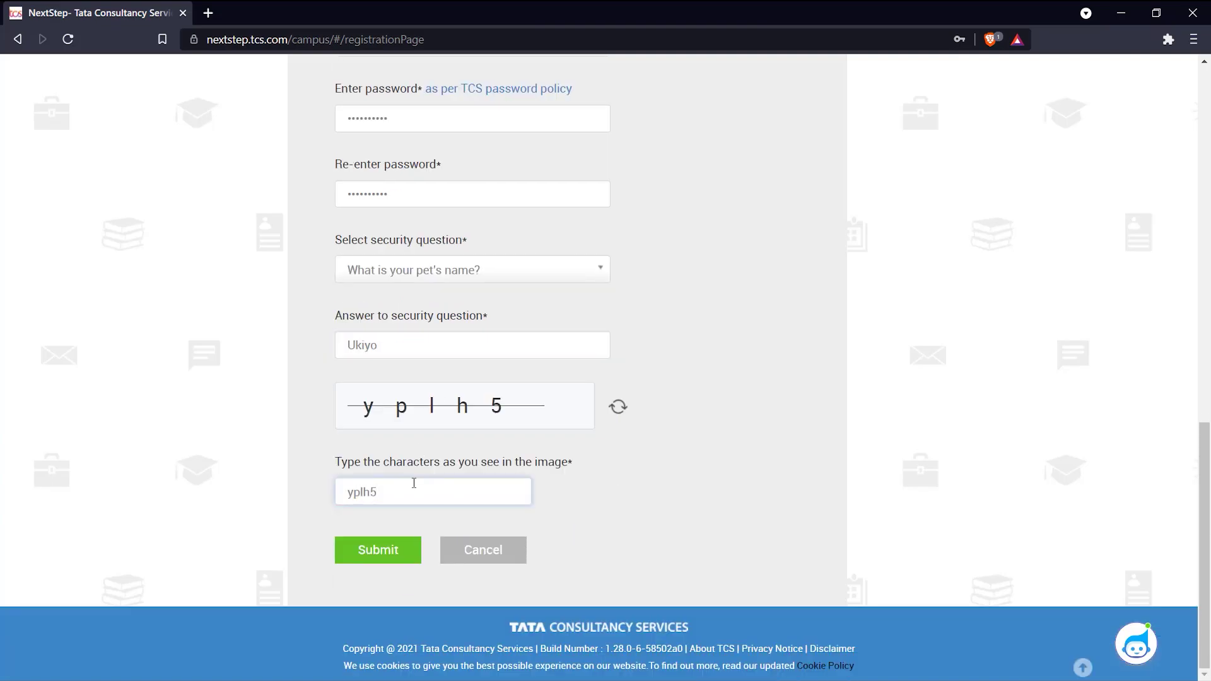
Submit the registration, confirm email and mobile, then log into the portal with the password
{"action": "left_click", "coordinate": [398, 551]}
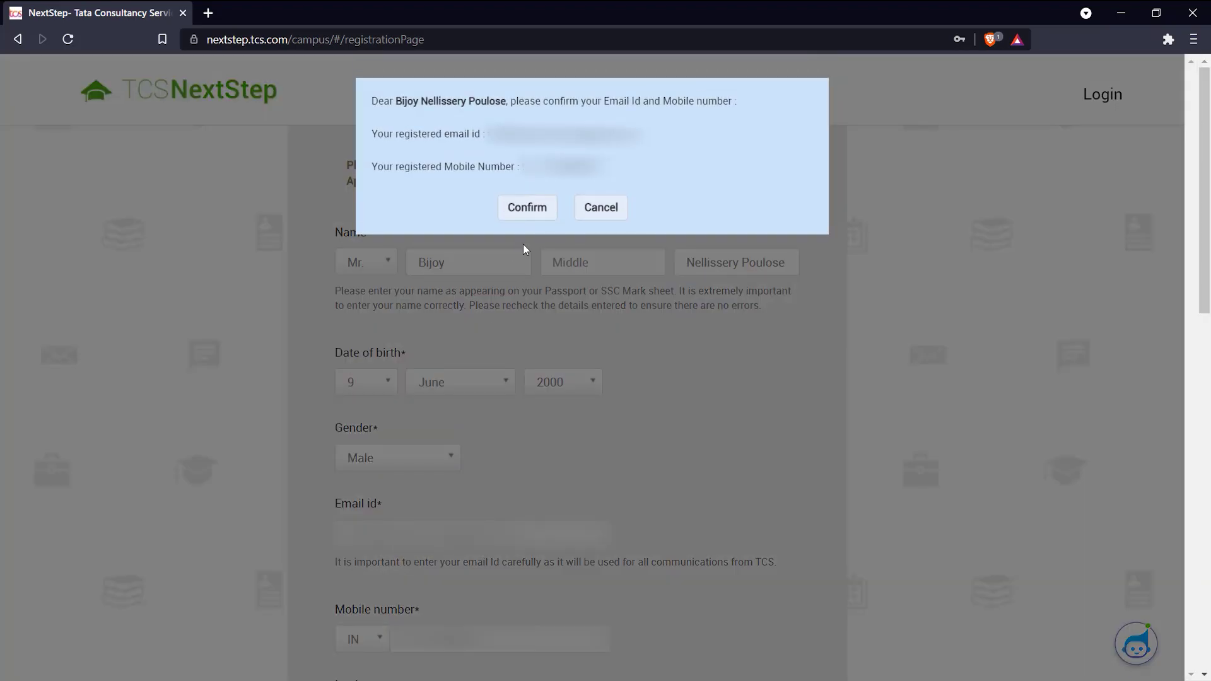
{"action": "left_click", "coordinate": [537, 207]}
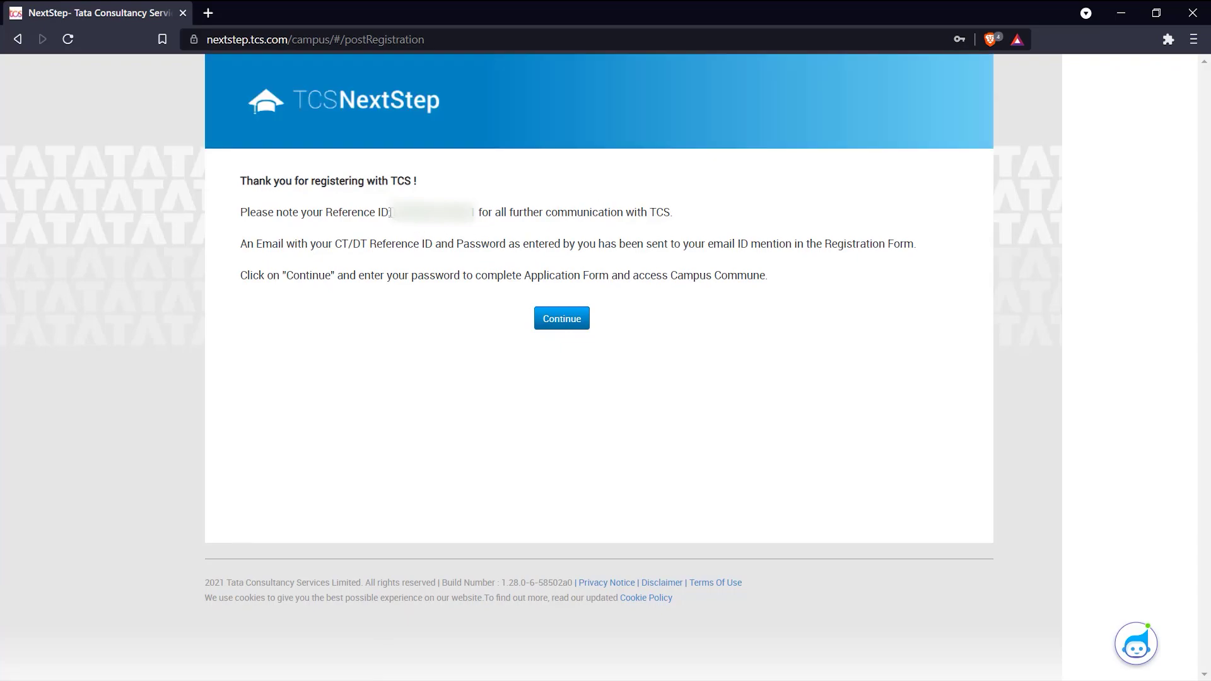
{"action": "double_click", "coordinate": [432, 212]}
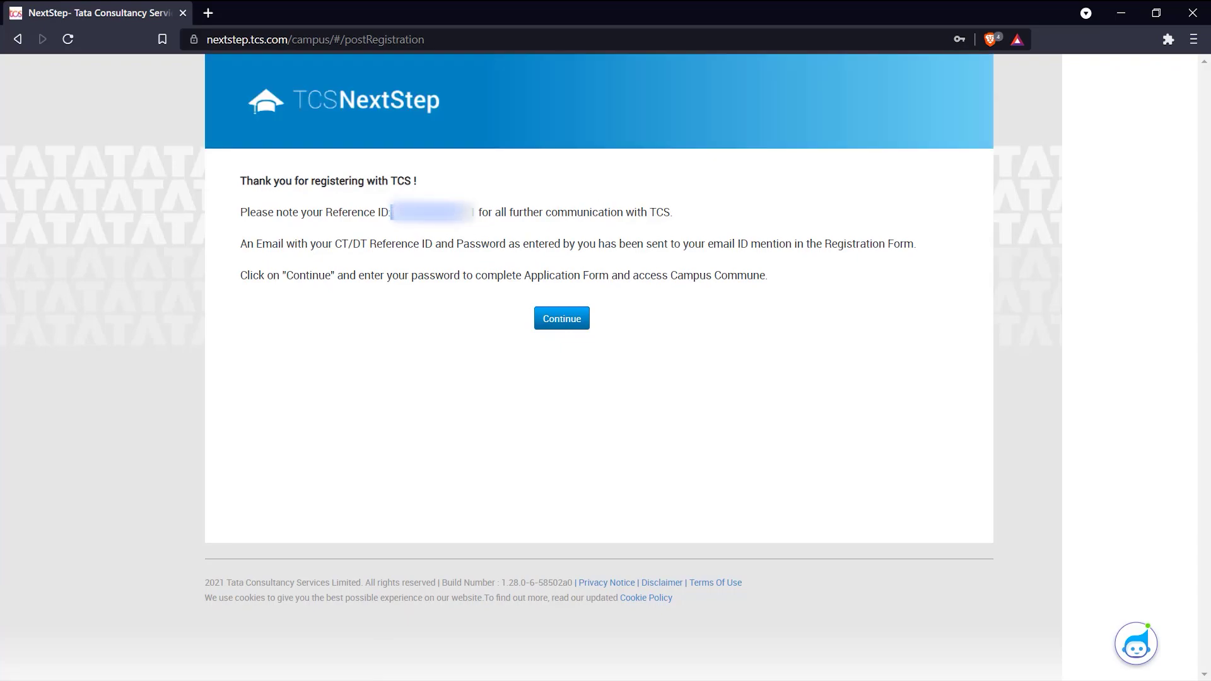
{"action": "left_click", "coordinate": [550, 316]}
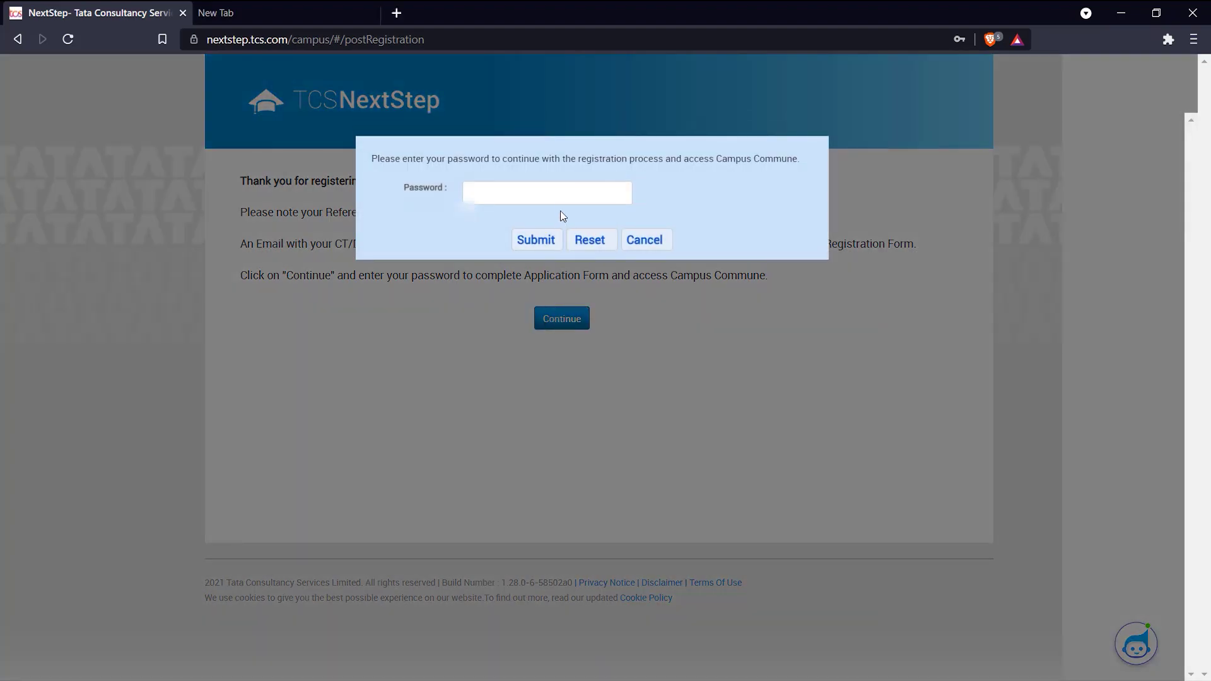
{"action": "left_click", "coordinate": [564, 202]}
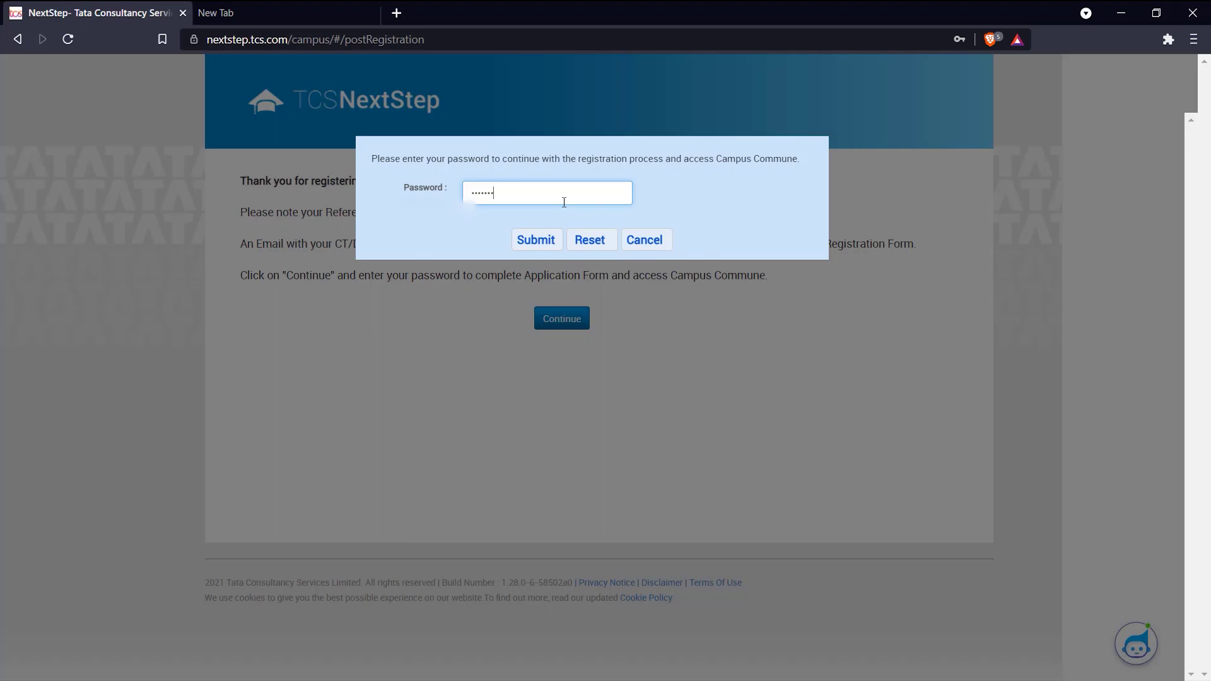
{"action": "left_click", "coordinate": [548, 241]}
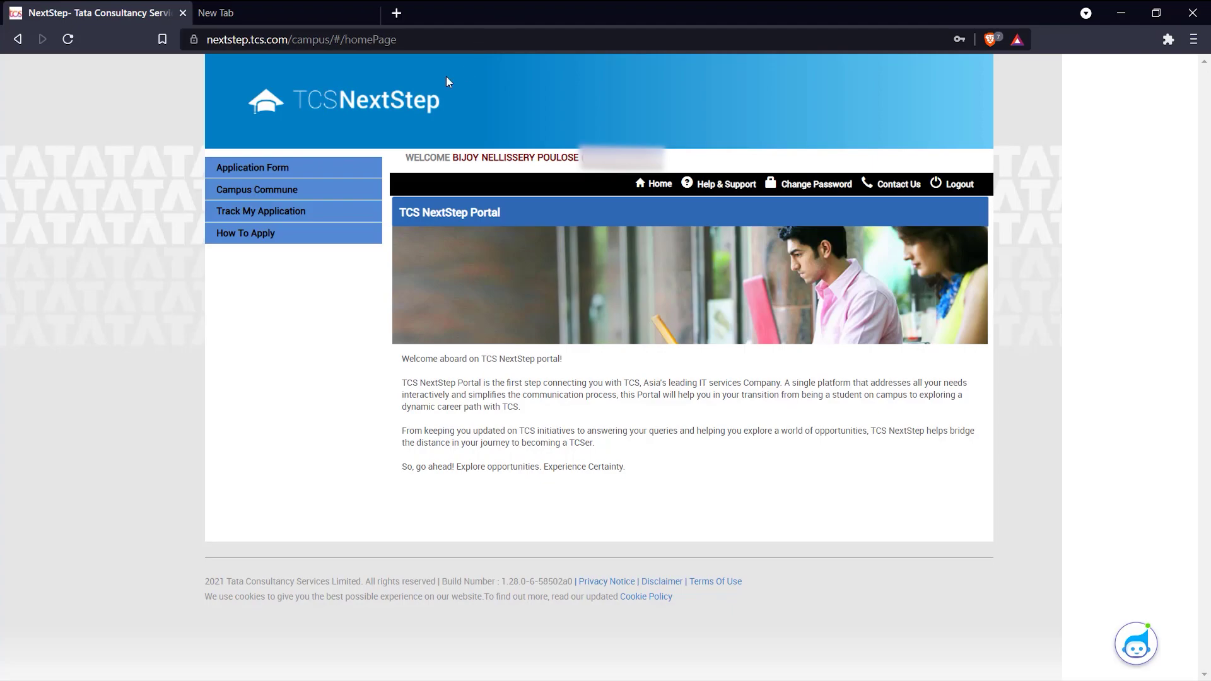
Open the Application Form and review the Personal Details section
{"action": "left_click", "coordinate": [266, 168]}
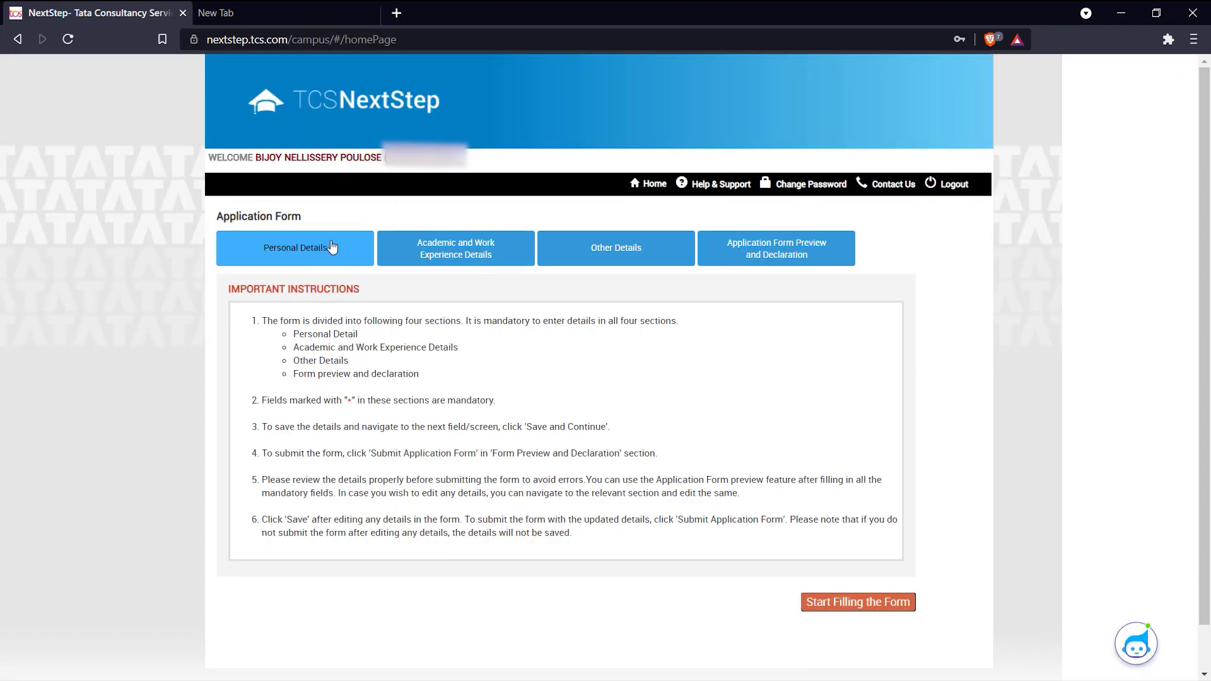
{"action": "scroll", "coordinate": [694, 297], "scroll_direction": "down", "scroll_amount": 2}
{"action": "scroll", "coordinate": [646, 340], "scroll_direction": "up", "scroll_amount": 2}
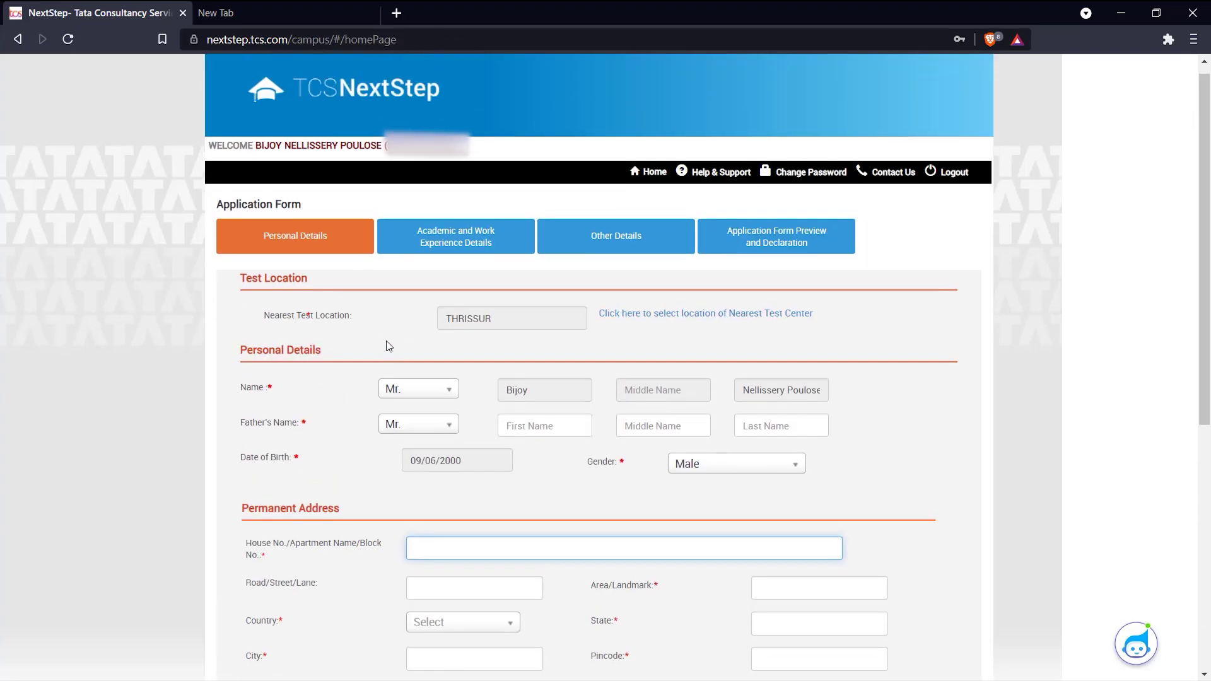
{"action": "scroll", "coordinate": [397, 317], "scroll_direction": "down", "scroll_amount": 5}
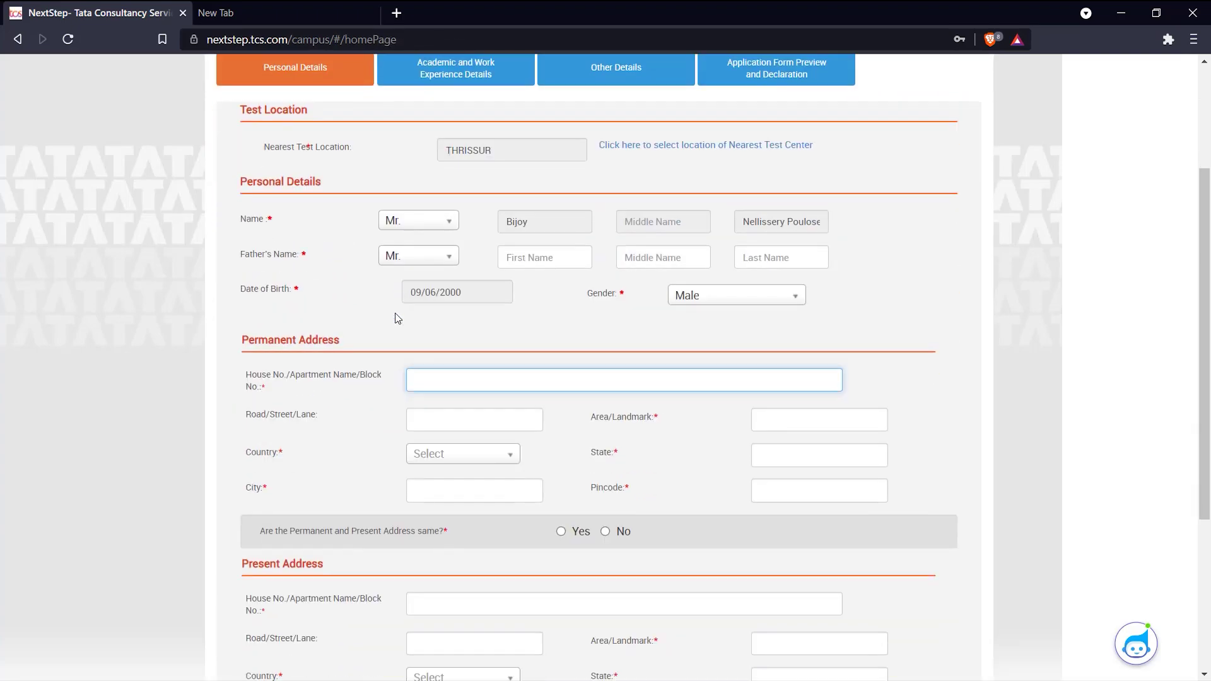
{"action": "scroll", "coordinate": [397, 318], "scroll_direction": "down", "scroll_amount": 2}
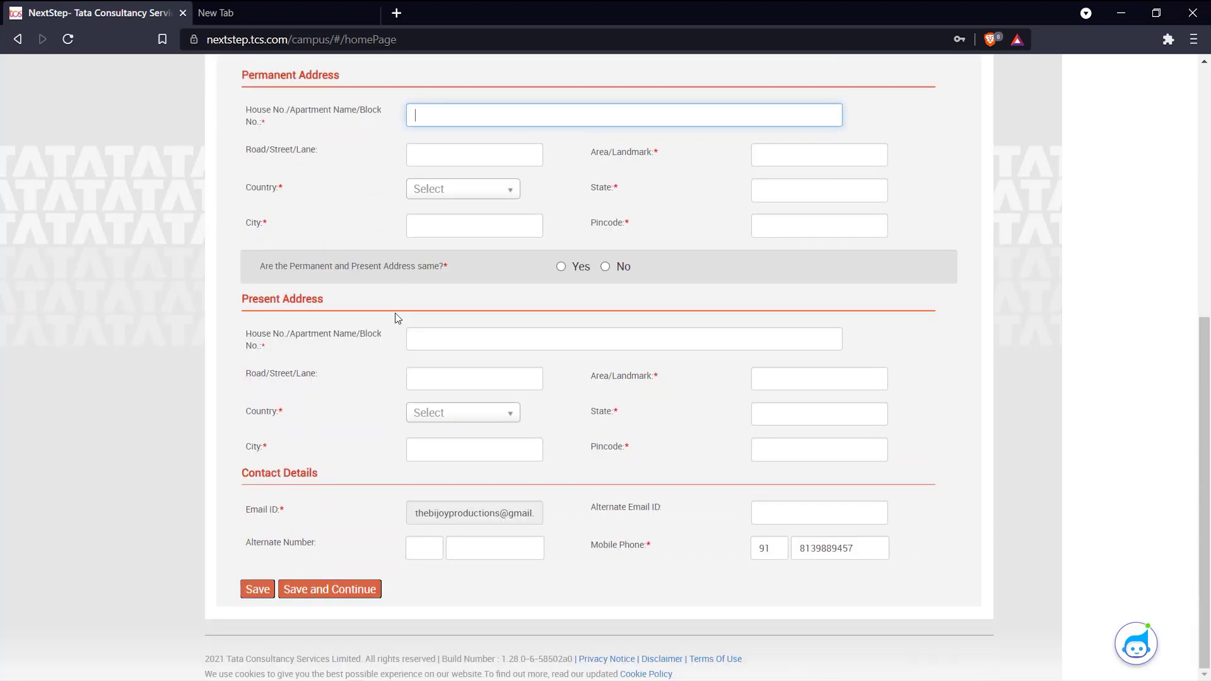
{"action": "scroll", "coordinate": [398, 317], "scroll_direction": "up", "scroll_amount": 4}
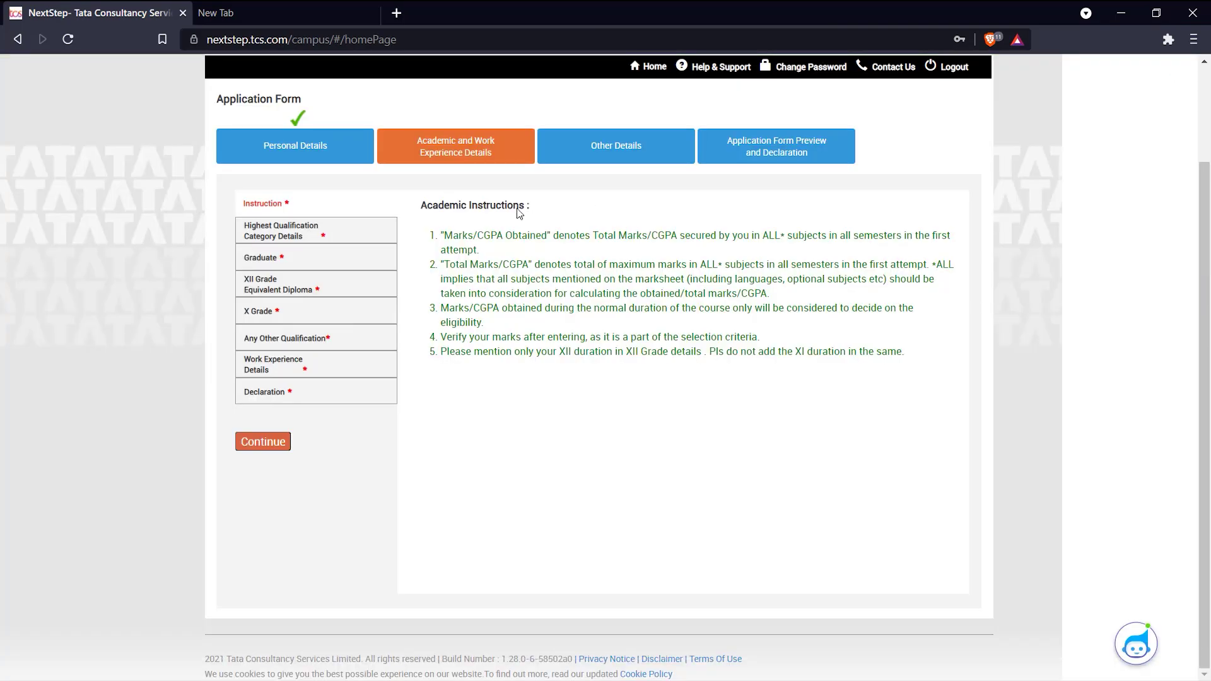
Answer No to other course and to relevant work experience, saving each
{"action": "left_click", "coordinate": [262, 453]}
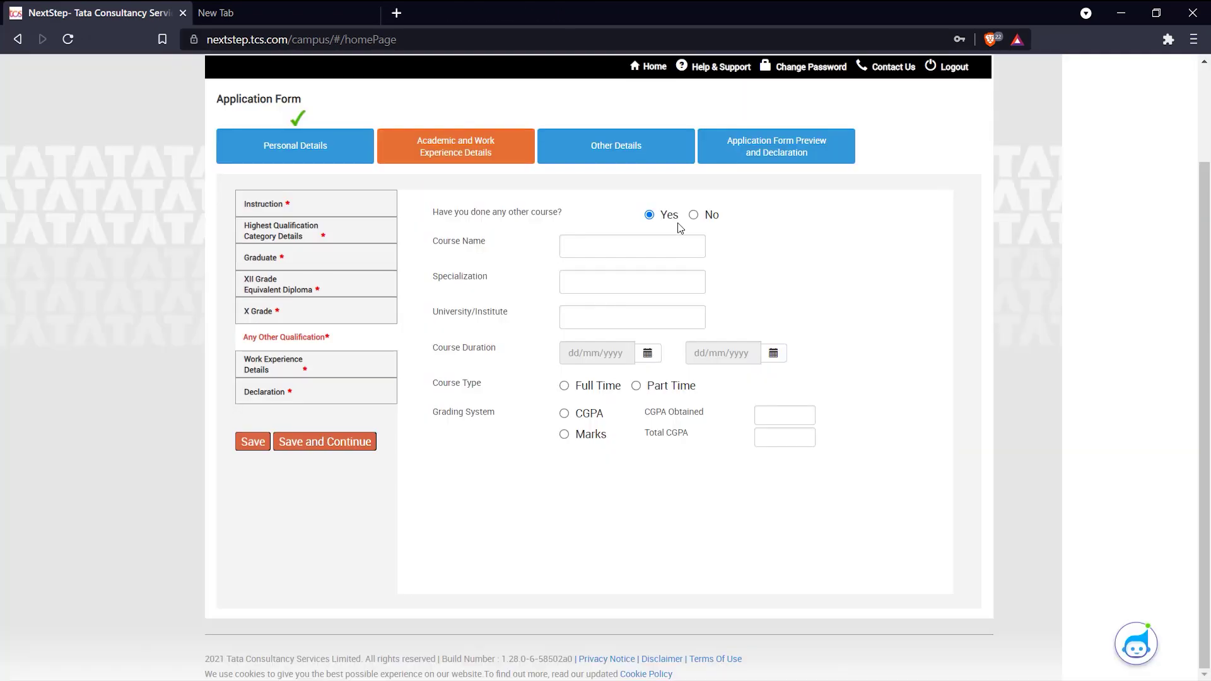
{"action": "left_click", "coordinate": [694, 216]}
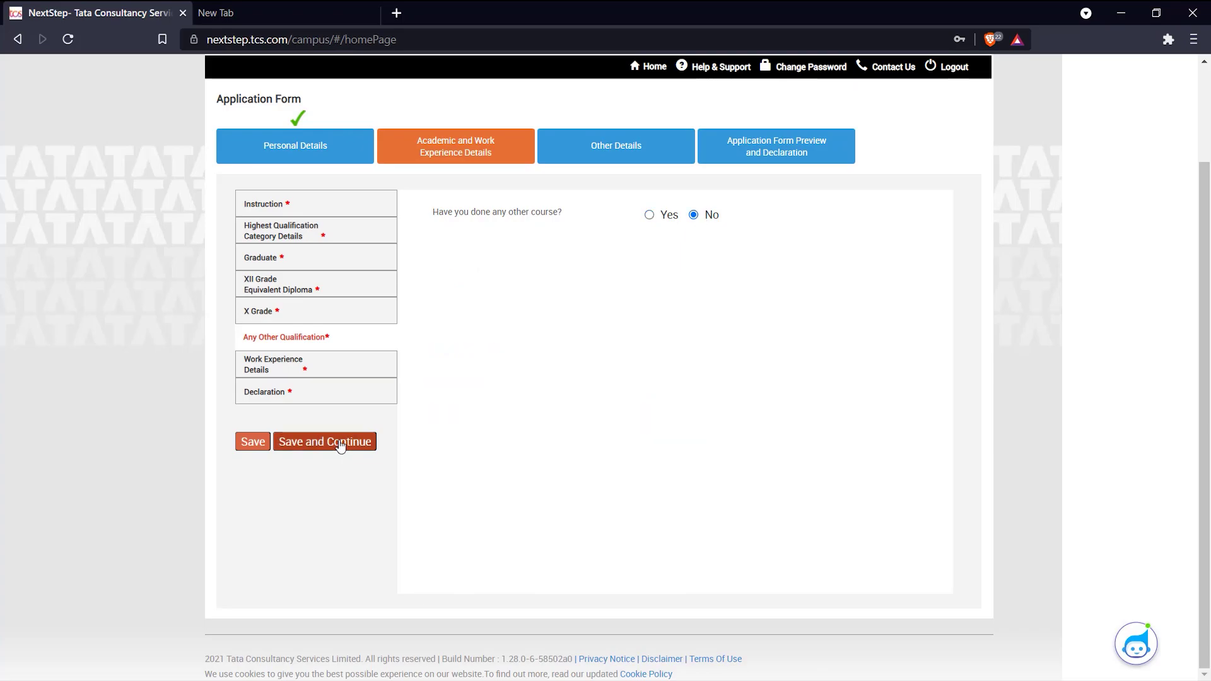
{"action": "left_click", "coordinate": [343, 442]}
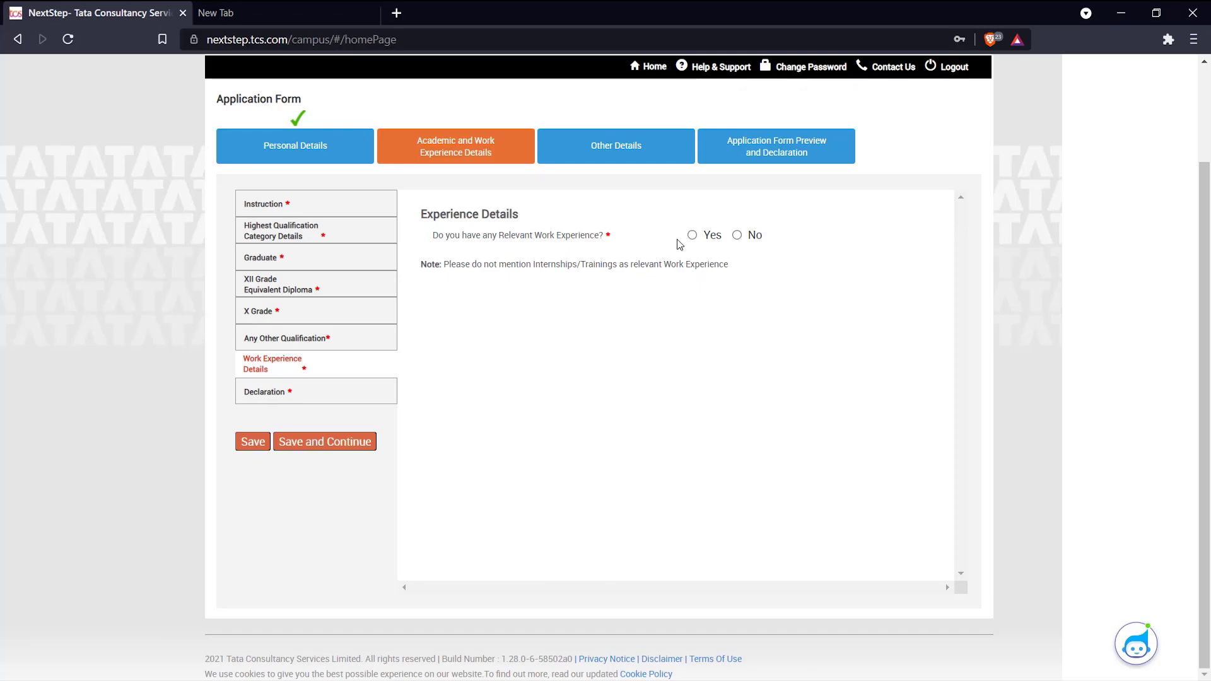
{"action": "left_click", "coordinate": [737, 236]}
{"action": "left_click", "coordinate": [347, 442]}
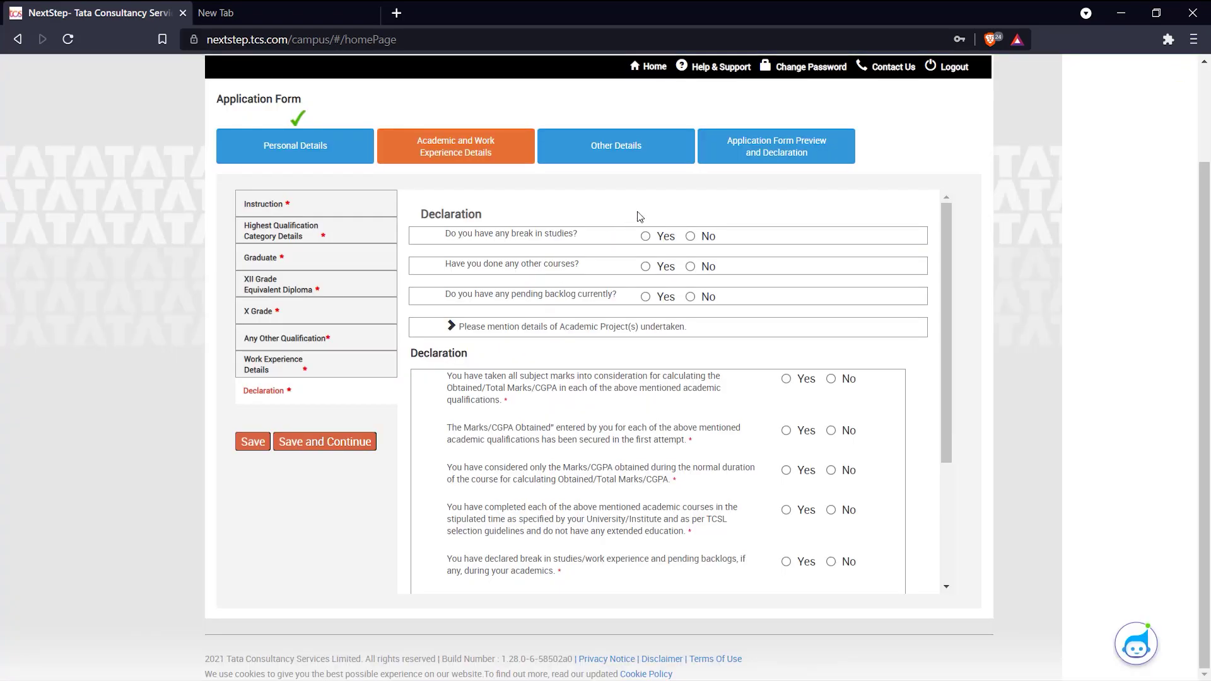
Answer the academic declaration questions on study breaks, other courses and backlogs
{"action": "left_click", "coordinate": [690, 237]}
{"action": "left_click", "coordinate": [691, 266]}
{"action": "left_click", "coordinate": [691, 297]}
{"action": "scroll", "coordinate": [454, 259], "scroll_direction": "down", "scroll_amount": 1}
{"action": "scroll", "coordinate": [625, 271], "scroll_direction": "down", "scroll_amount": 1}
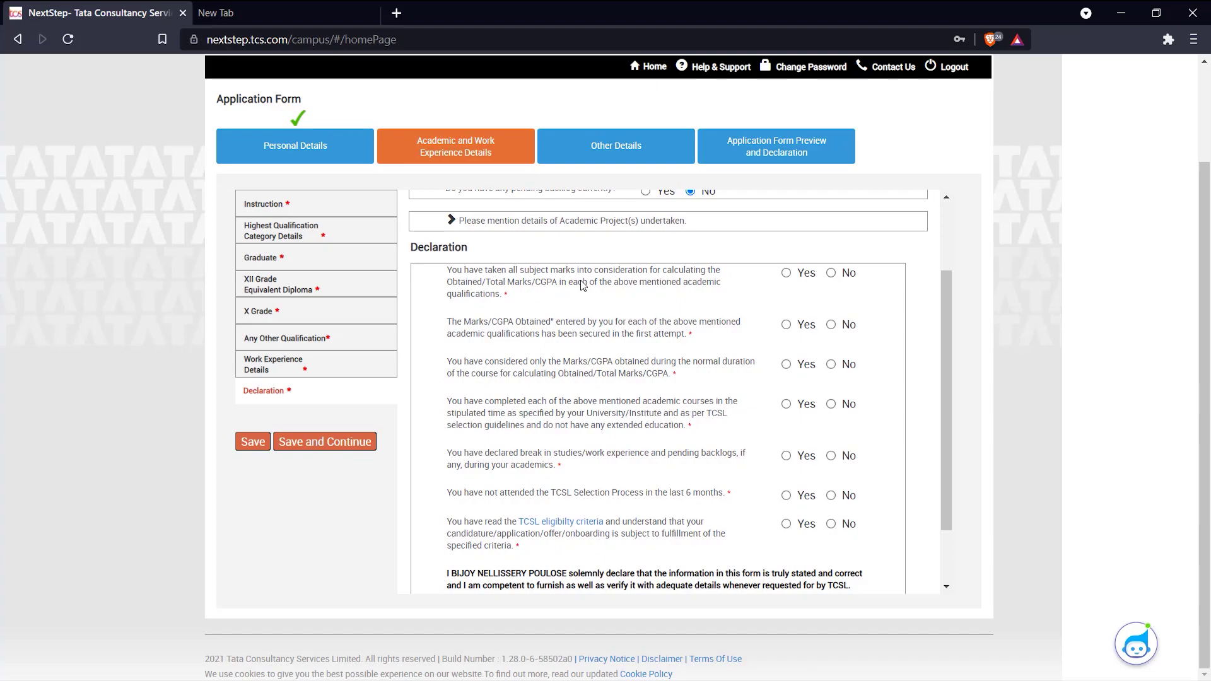
{"action": "scroll", "coordinate": [581, 286], "scroll_direction": "down", "scroll_amount": 1}
{"action": "scroll", "coordinate": [582, 286], "scroll_direction": "up", "scroll_amount": 1}
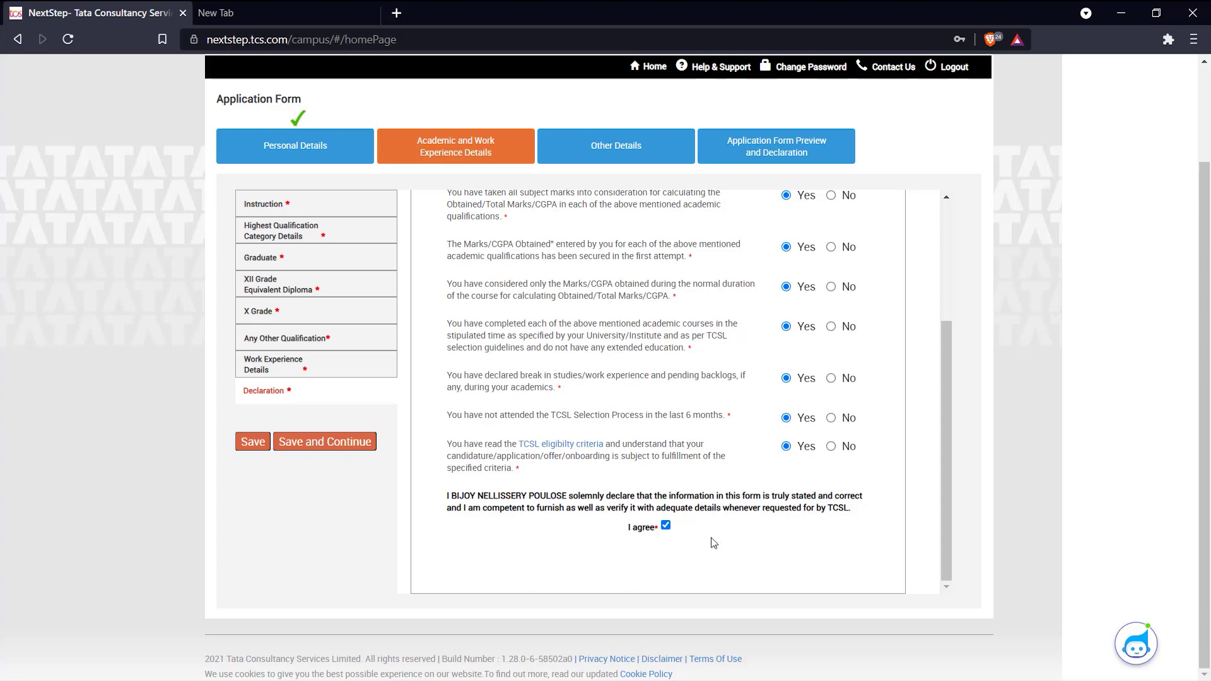
Save the academic section and set the nationality to India
{"action": "left_click", "coordinate": [356, 441]}
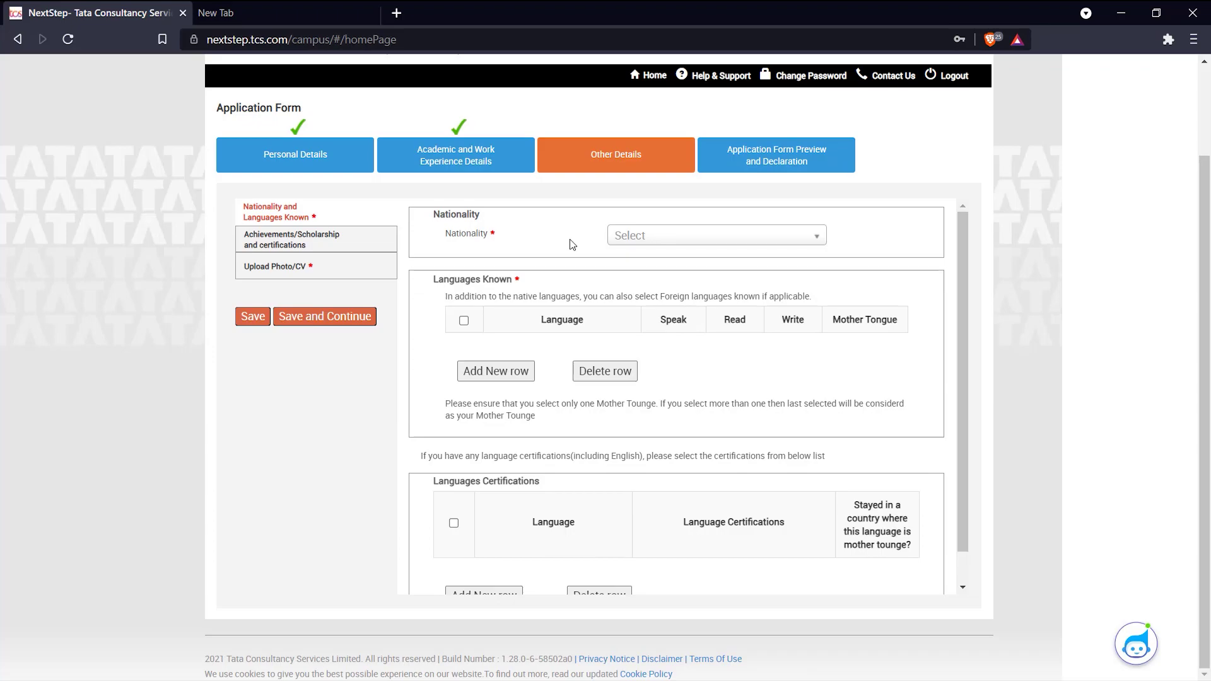
{"action": "left_click", "coordinate": [675, 245]}
{"action": "left_click", "coordinate": [656, 282]}
{"action": "scroll", "coordinate": [593, 448], "scroll_direction": "down", "scroll_amount": 2}
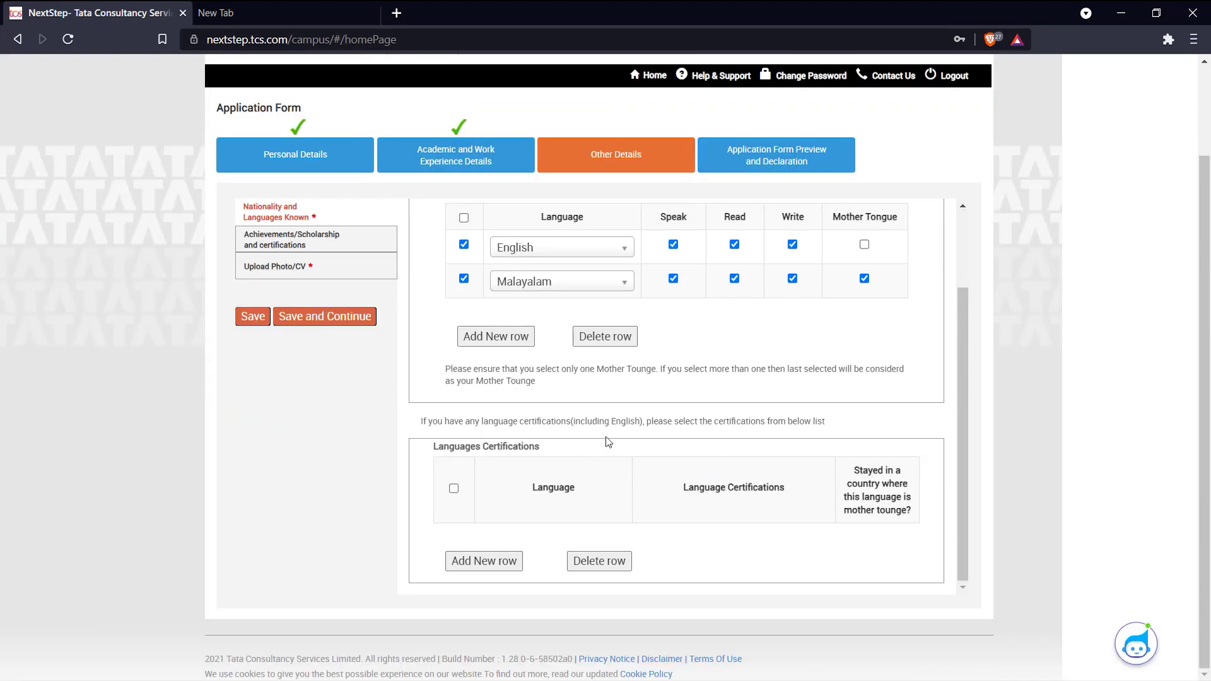
{"action": "scroll", "coordinate": [609, 441], "scroll_direction": "up", "scroll_amount": 2}
{"action": "scroll", "coordinate": [606, 438], "scroll_direction": "down", "scroll_amount": 2}
Save Other Details and achievements to reach the photo and CV upload section
{"action": "left_click", "coordinate": [338, 325]}
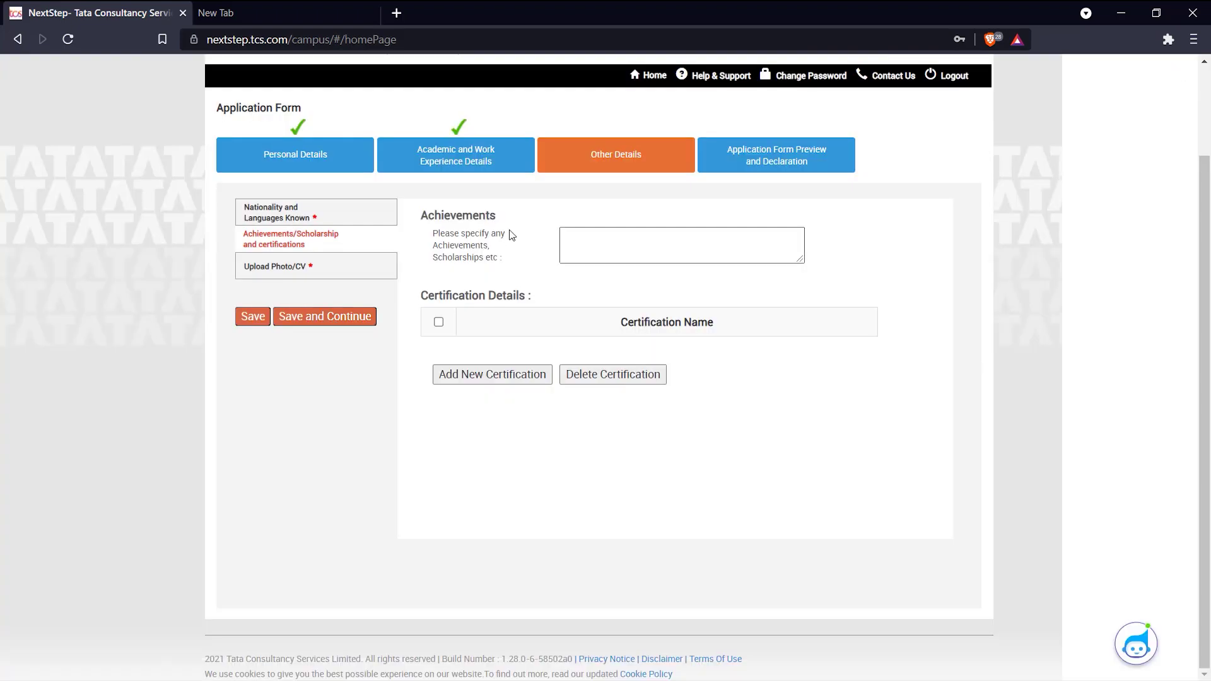
{"action": "left_click", "coordinate": [357, 317]}
{"action": "scroll", "coordinate": [618, 282], "scroll_direction": "down", "scroll_amount": 2}
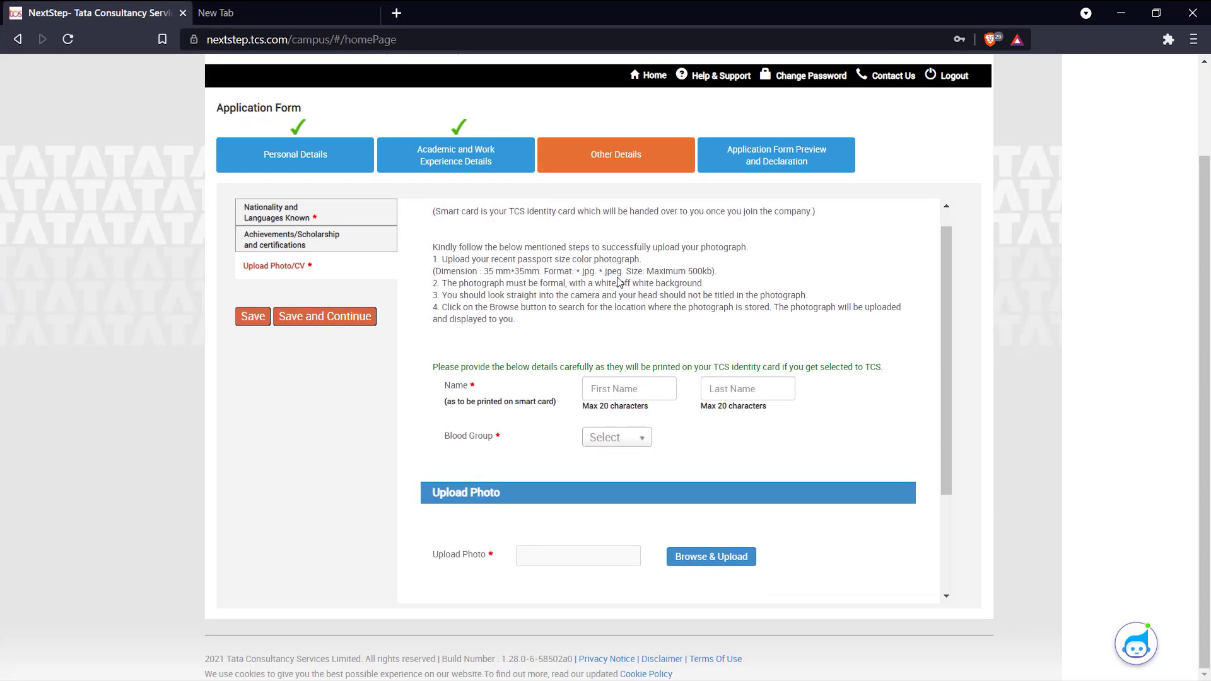
{"action": "scroll", "coordinate": [618, 282], "scroll_direction": "down", "scroll_amount": 1}
Enter the first name, answer No to both security questions, fill the place, and submit
{"action": "left_click", "coordinate": [629, 346]}
{"action": "type", "text": "Niral"}
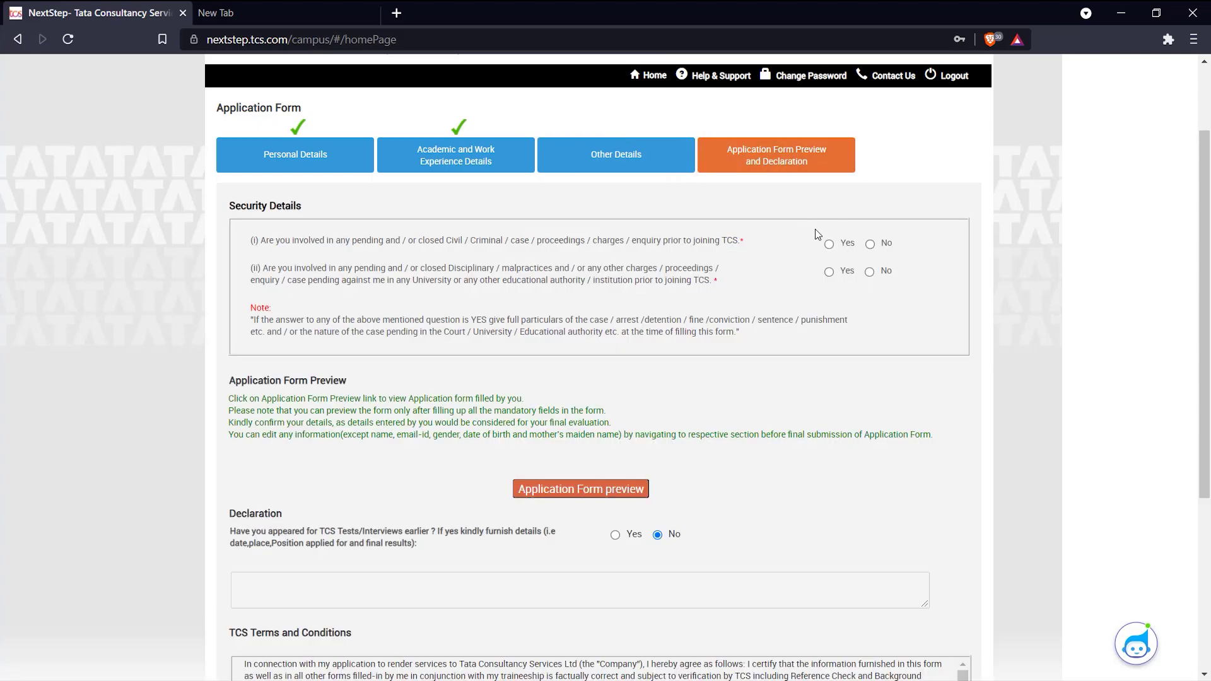
{"action": "left_click", "coordinate": [871, 244]}
{"action": "left_click", "coordinate": [869, 272]}
{"action": "scroll", "coordinate": [627, 413], "scroll_direction": "down", "scroll_amount": 8}
{"action": "scroll", "coordinate": [626, 414], "scroll_direction": "up", "scroll_amount": 10}
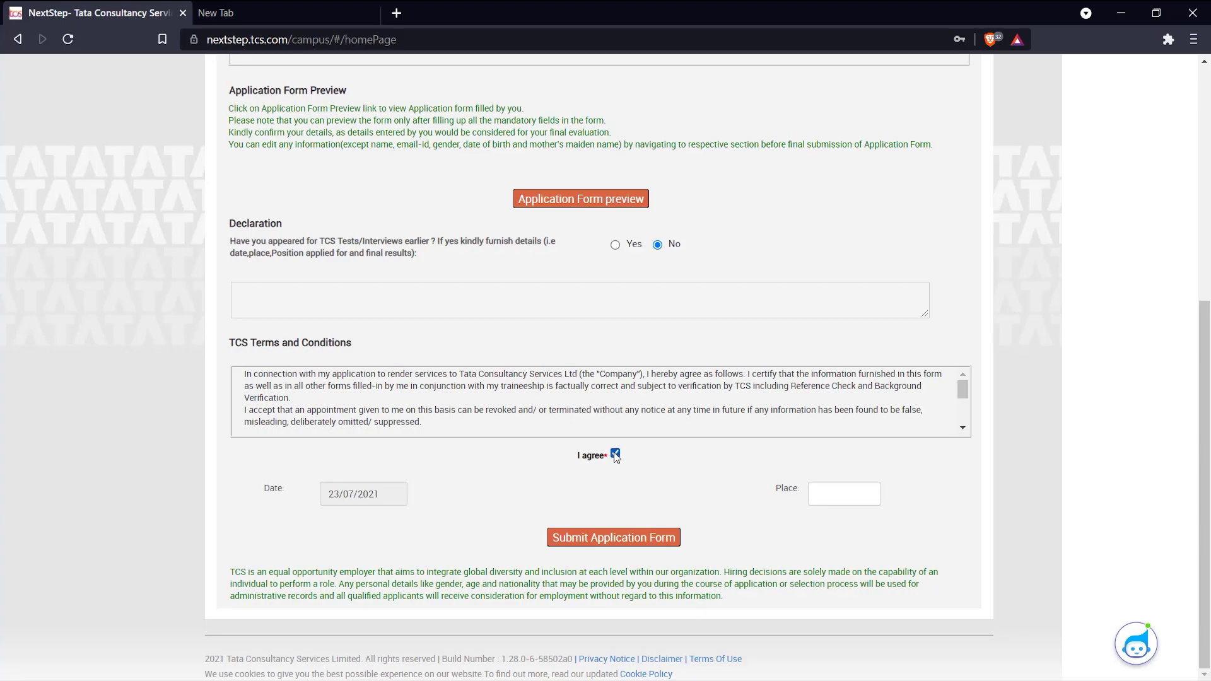
{"action": "left_click", "coordinate": [839, 490]}
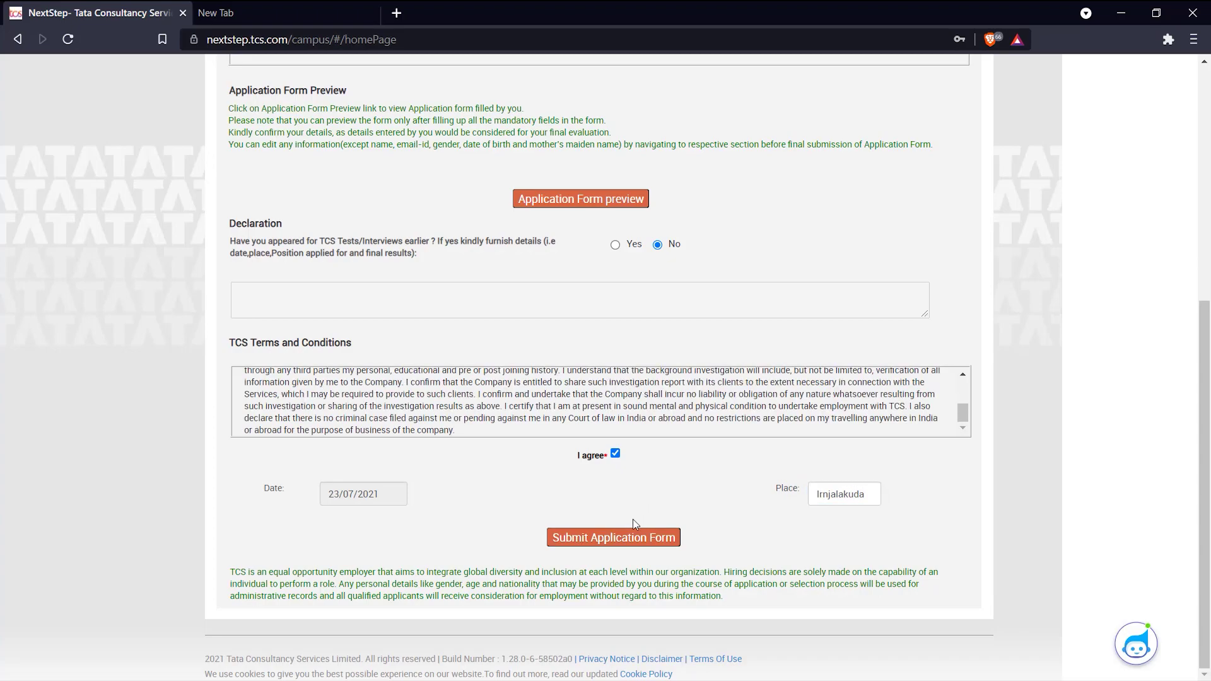
{"action": "left_click", "coordinate": [615, 540]}
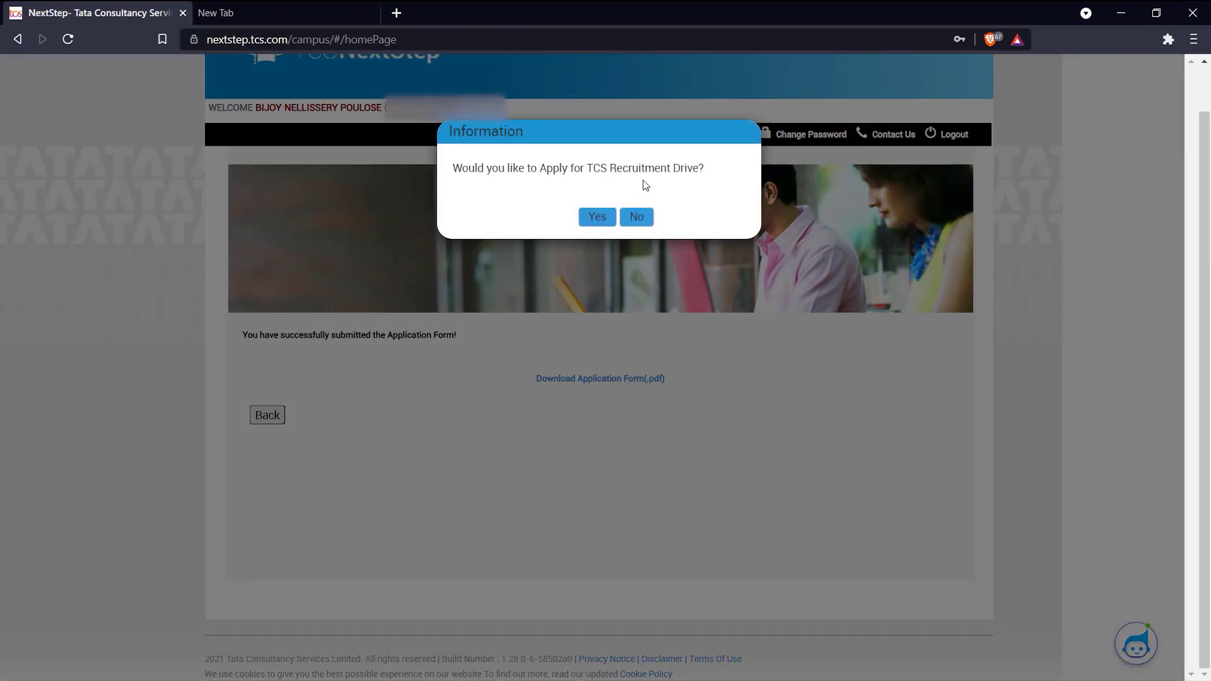
Accept the recruitment drive offer, pick Remote as test mode, and apply
{"action": "left_click", "coordinate": [598, 218]}
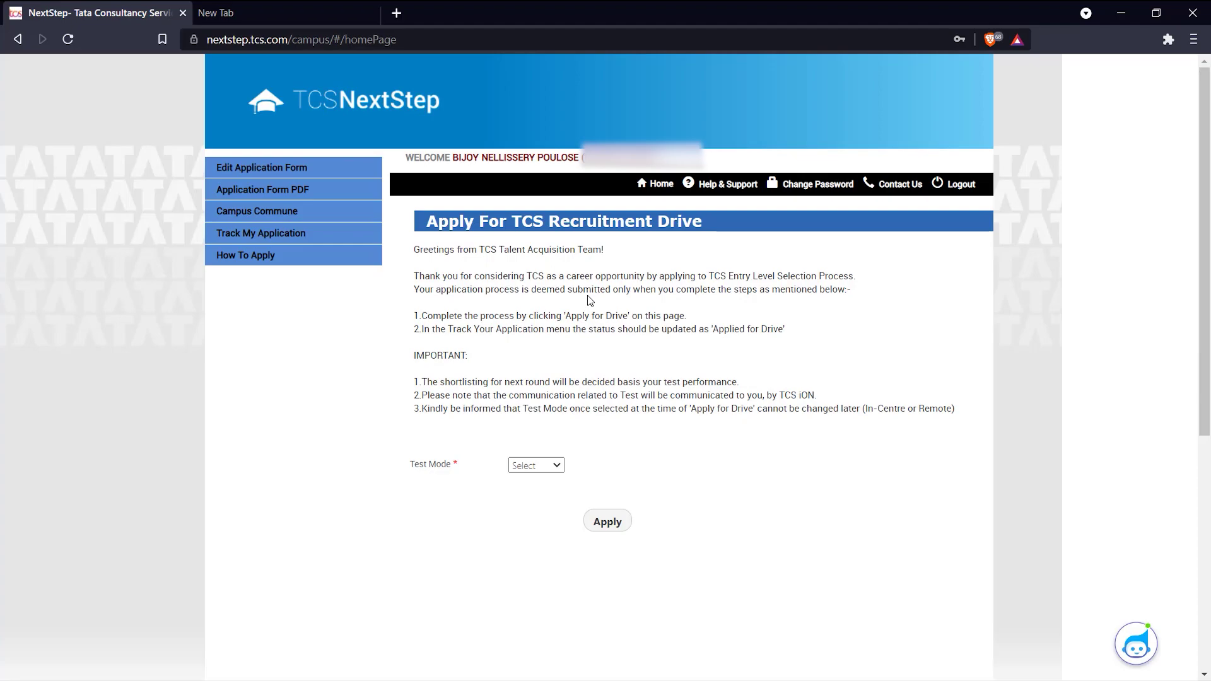
{"action": "scroll", "coordinate": [590, 300], "scroll_direction": "down", "scroll_amount": 1}
{"action": "left_click", "coordinate": [555, 387]}
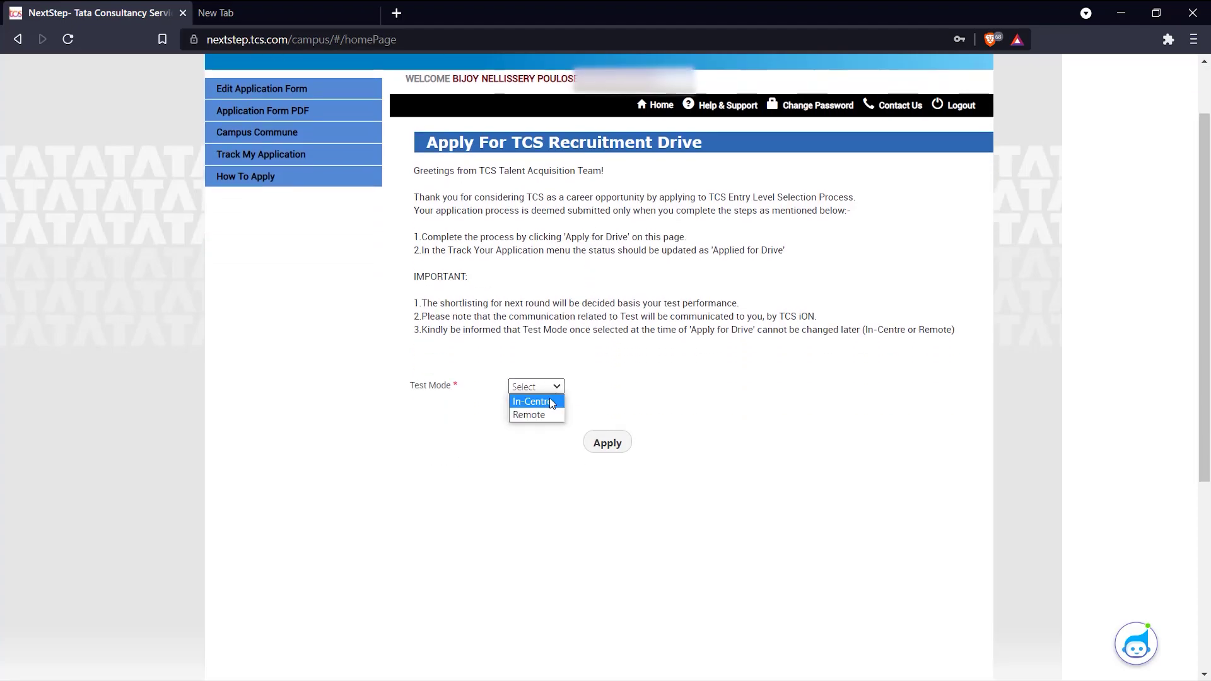
{"action": "left_click", "coordinate": [549, 416]}
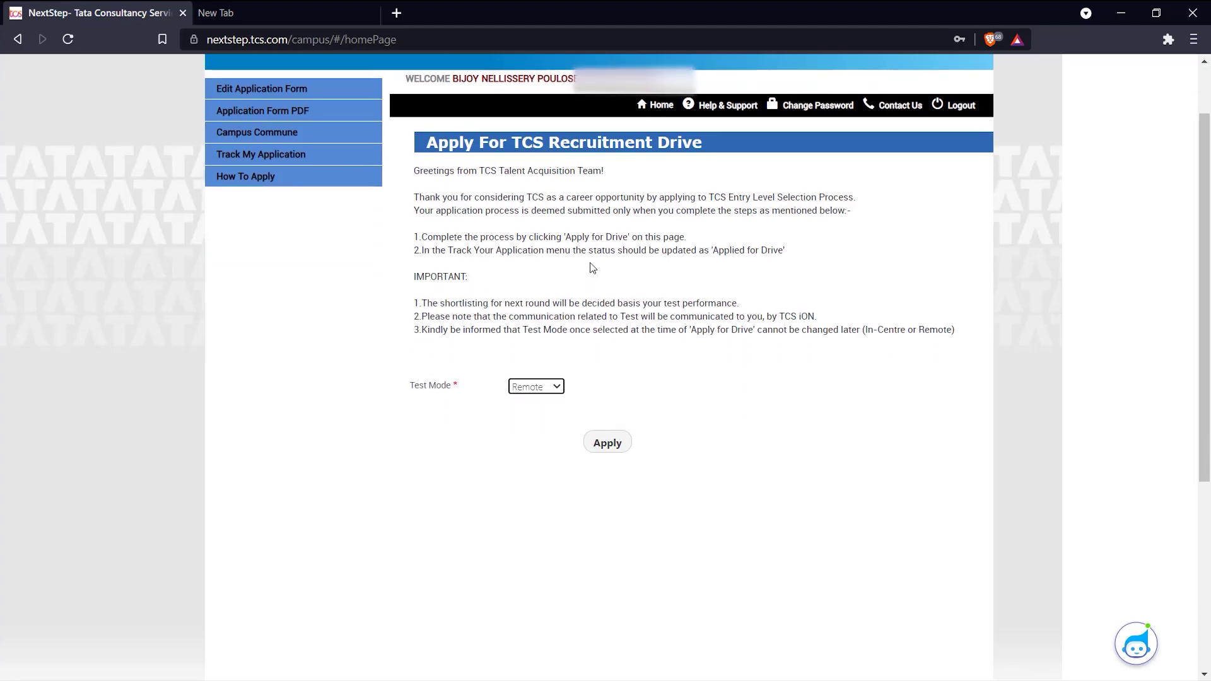
{"action": "left_click", "coordinate": [608, 441]}
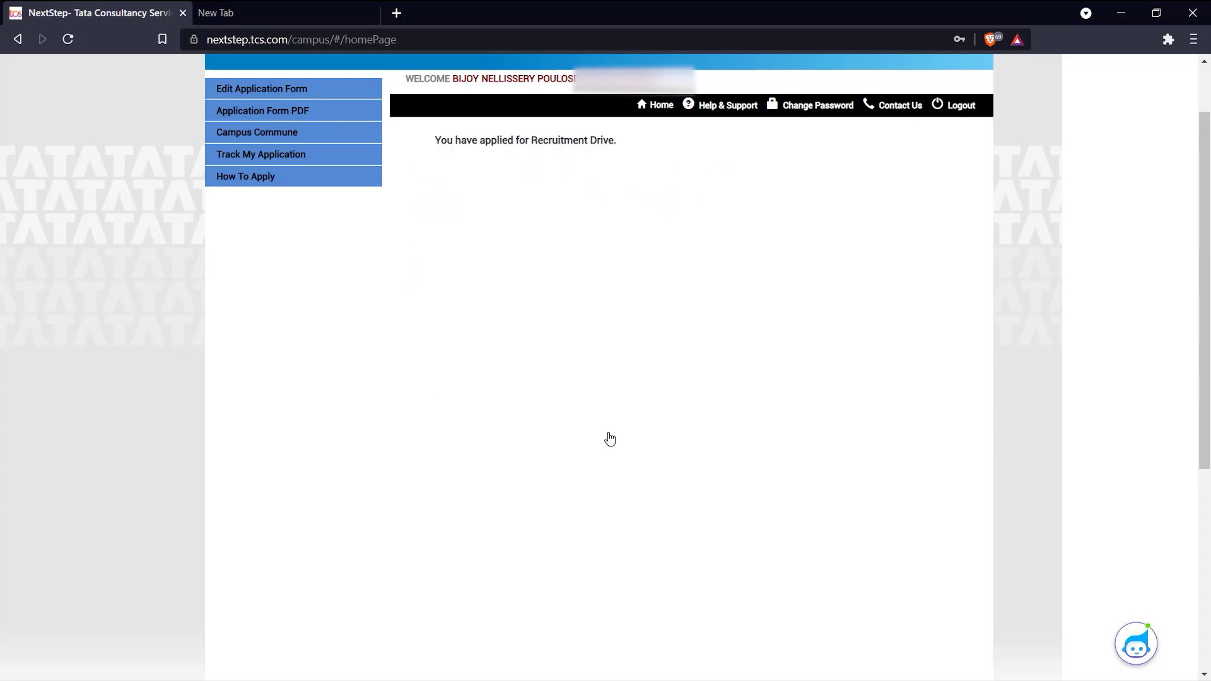
{"action": "scroll", "coordinate": [694, 216], "scroll_direction": "up", "scroll_amount": 1}
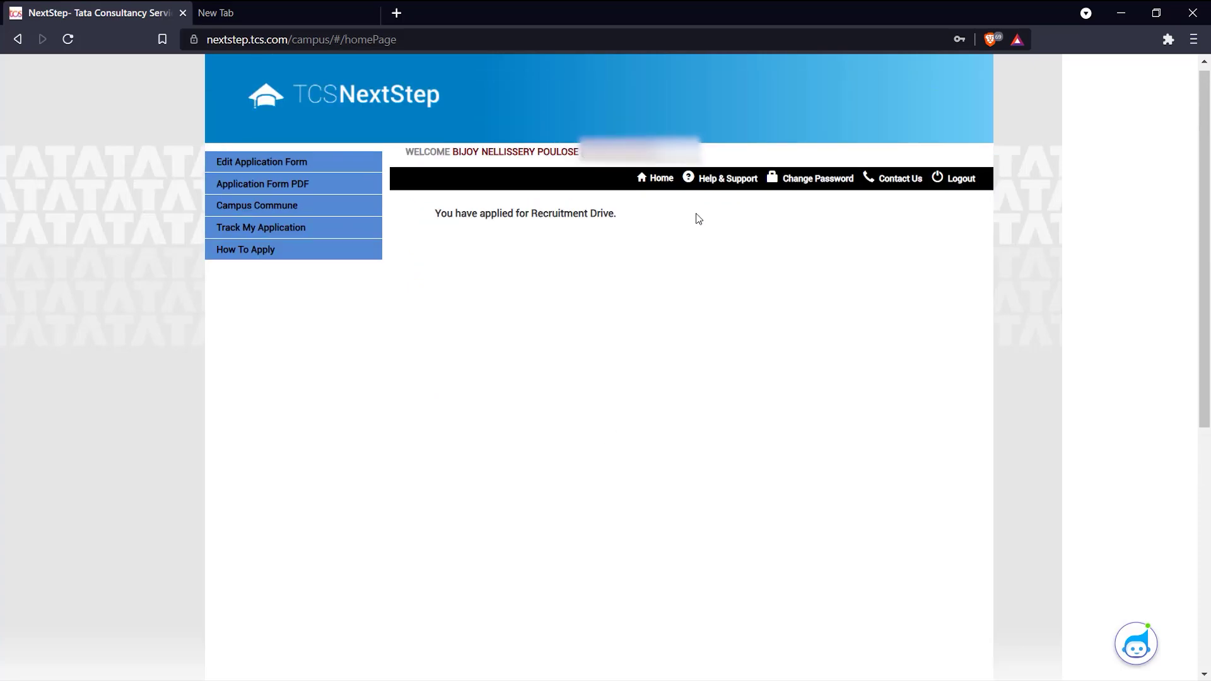
Open Track My Application to see the status listed as Applied for Drive
{"action": "left_click", "coordinate": [311, 238]}
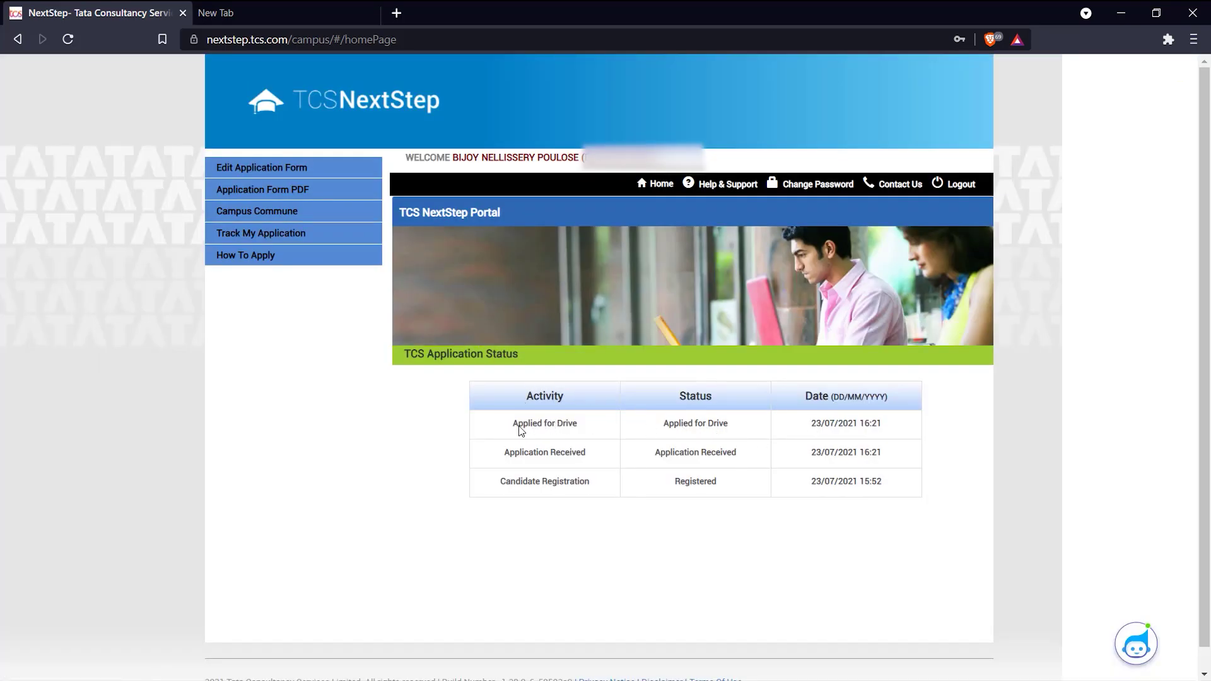
{"action": "scroll", "coordinate": [745, 427], "scroll_direction": "down", "scroll_amount": 2}
{"action": "scroll", "coordinate": [746, 420], "scroll_direction": "up", "scroll_amount": 2}
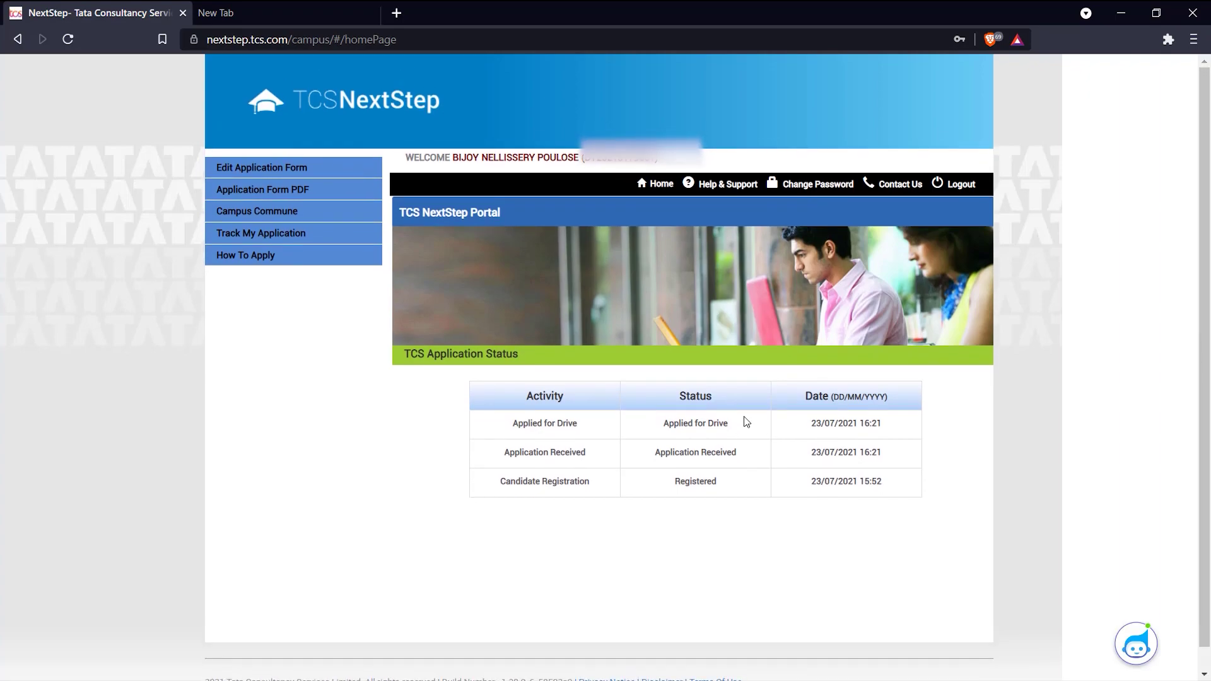